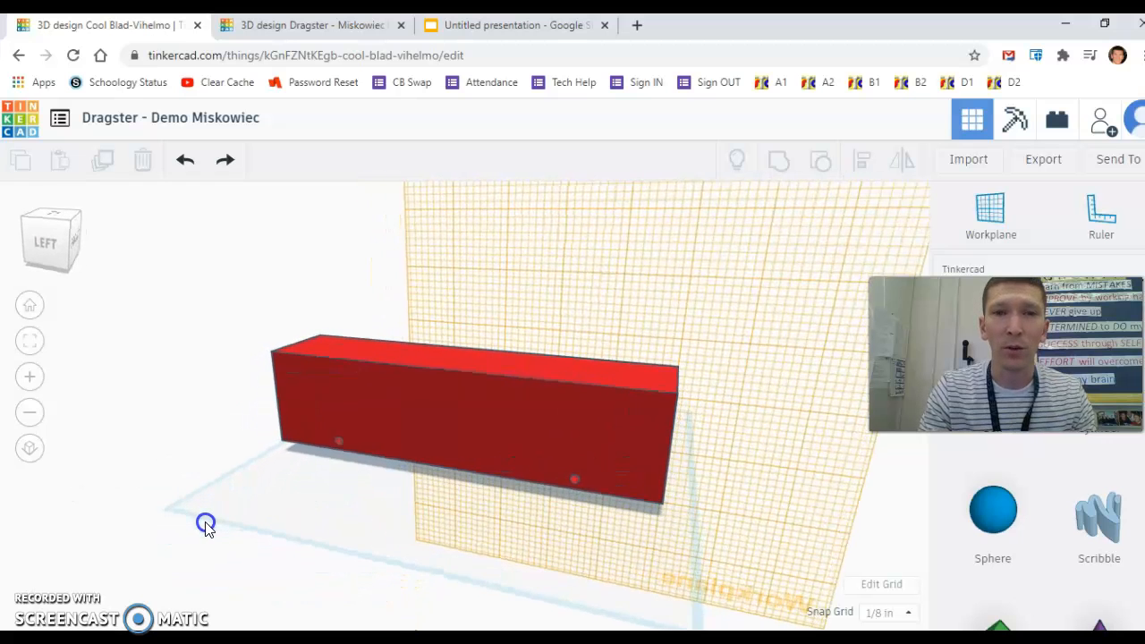
Compare the solid demo block with the finished dragster design, viewing the finished body from the side
left_click(323, 27)
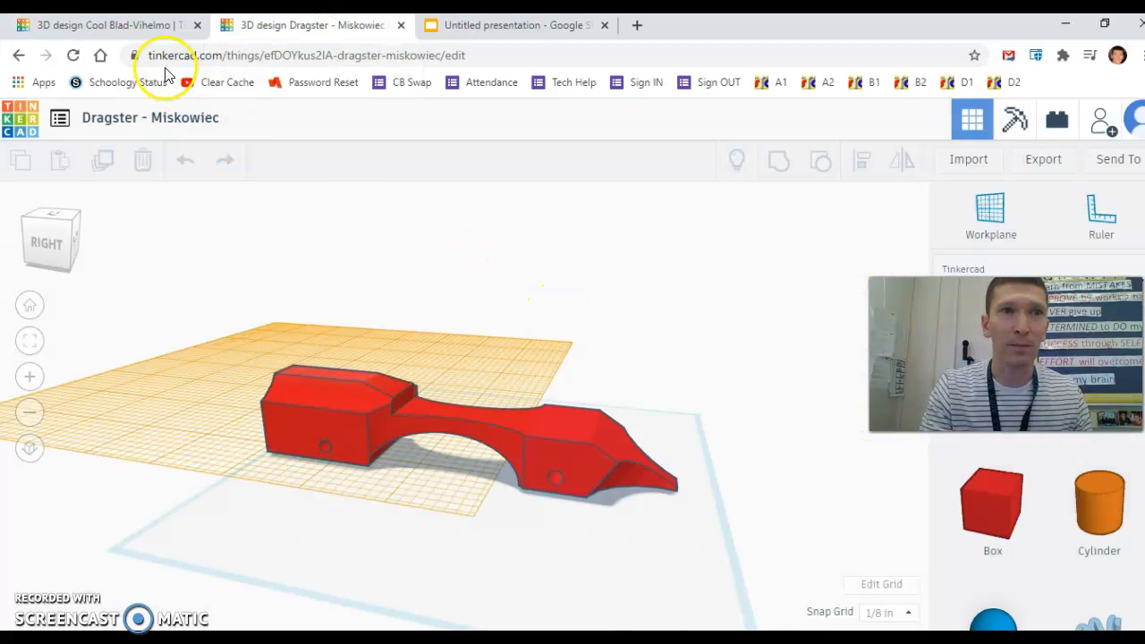
left_click(146, 27)
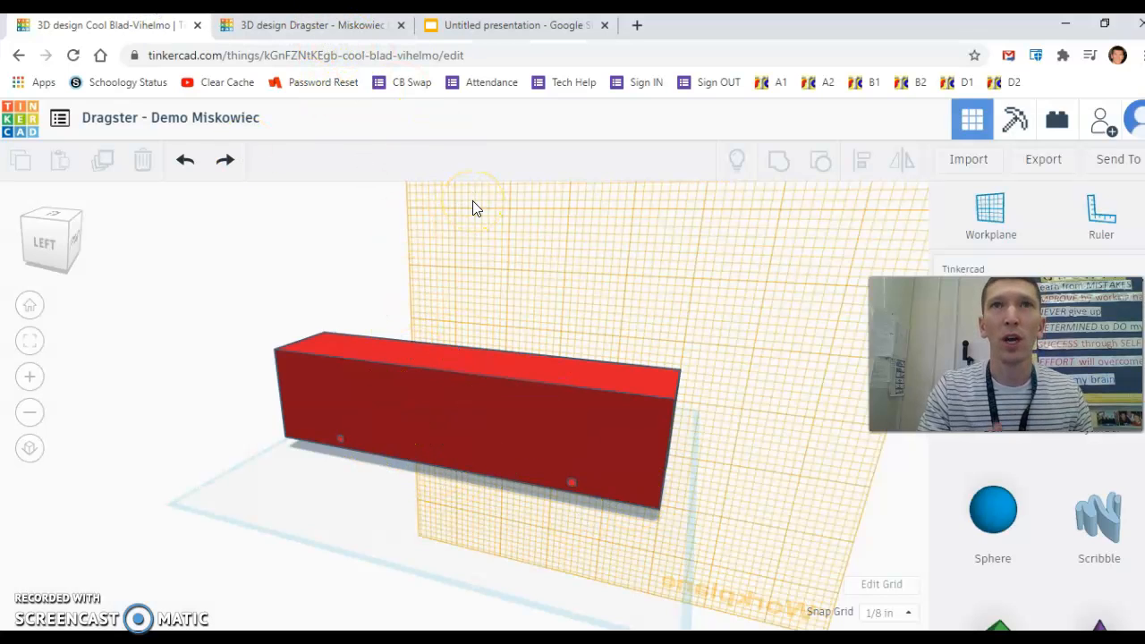
left_click(472, 175)
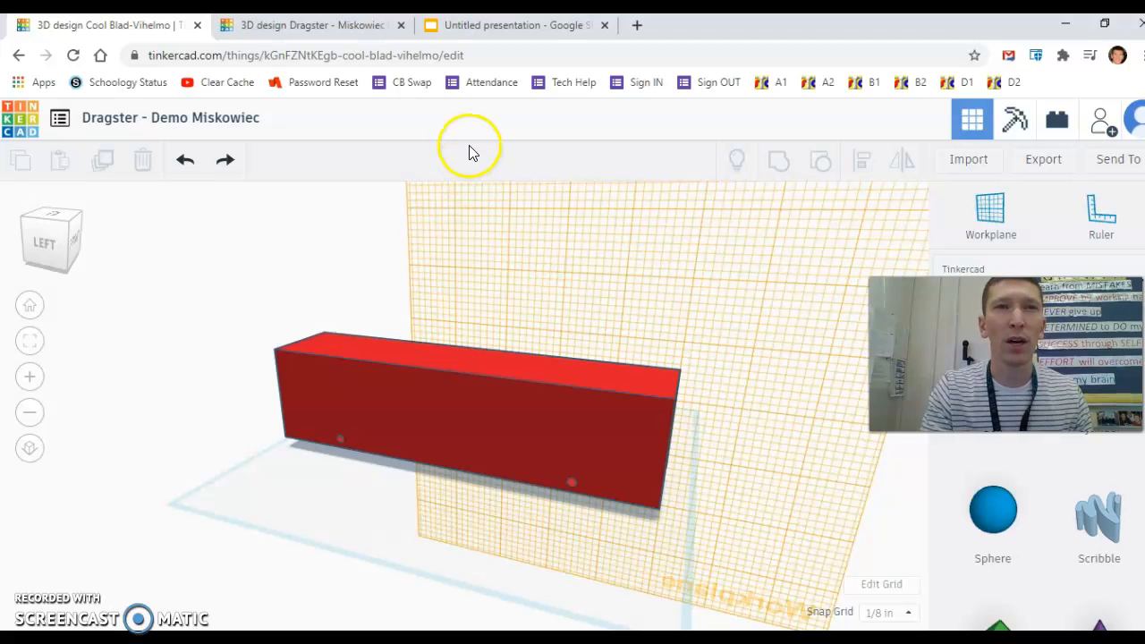
left_click(320, 27)
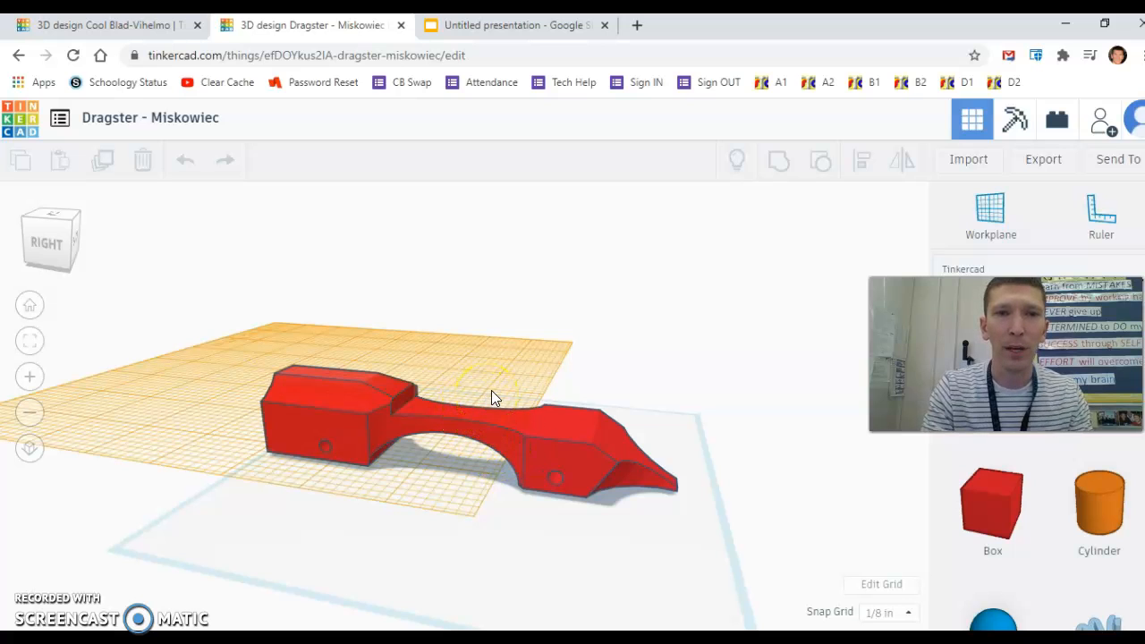
right_click_drag(492, 387, 558, 356)
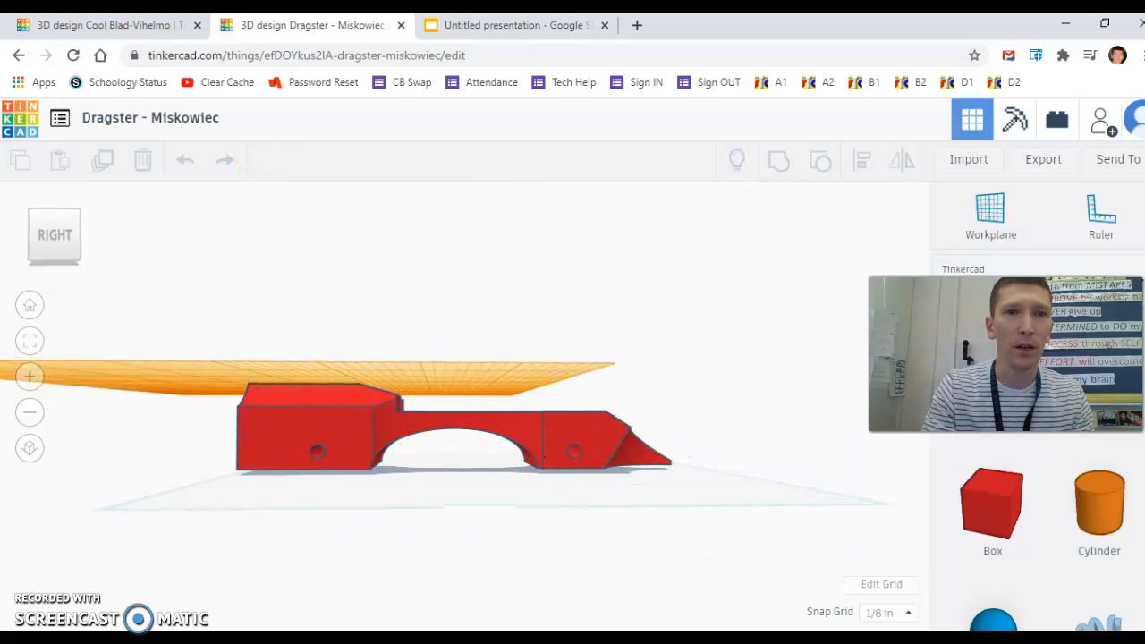
left_click(134, 25)
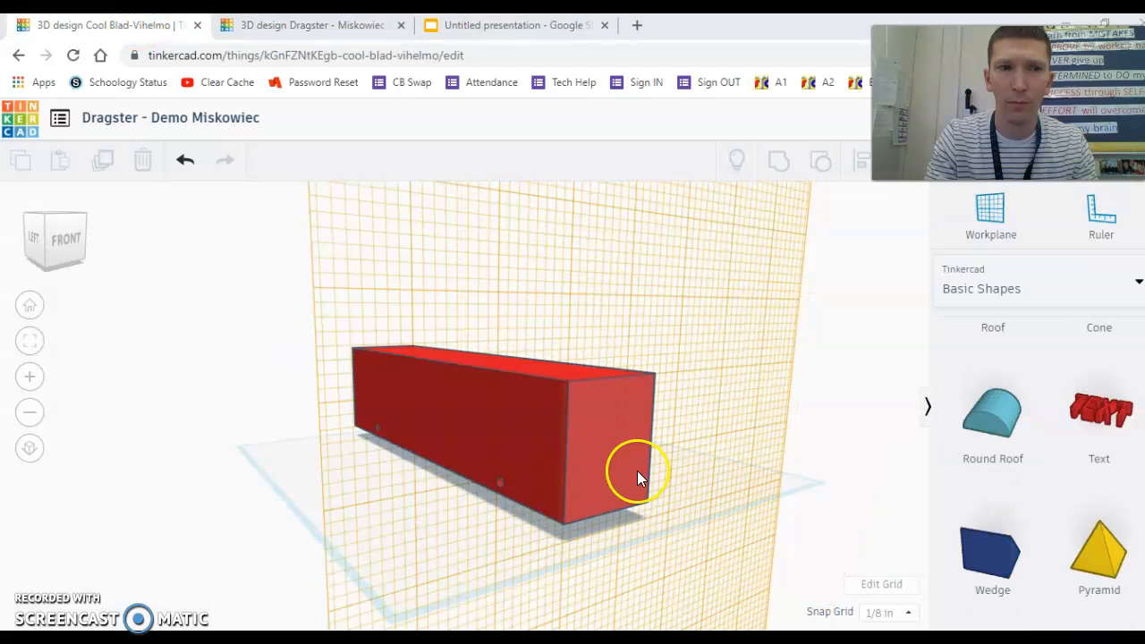
Place the workplane on the long left side face of the demo block
right_click_drag(646, 507, 692, 527)
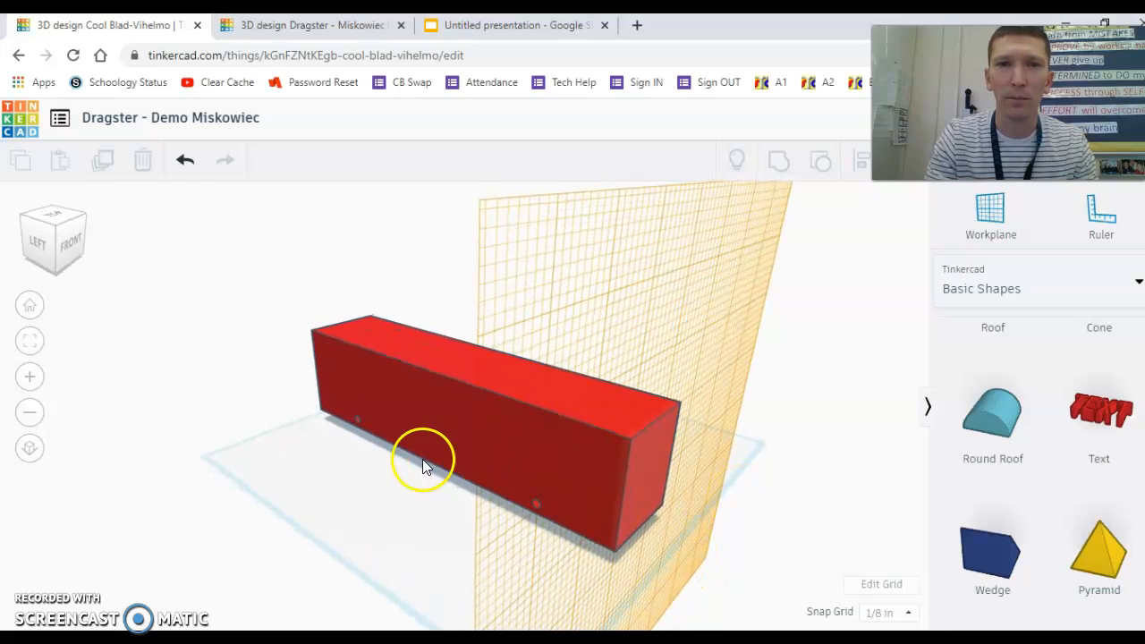
left_click(433, 421)
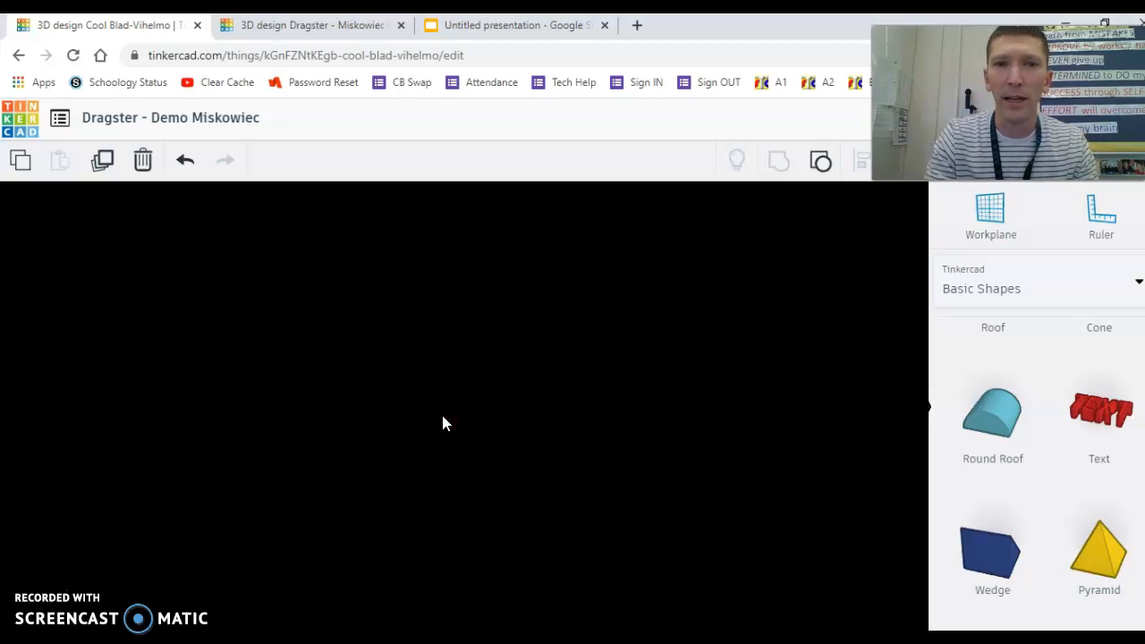
left_click(378, 298)
left_click(990, 215)
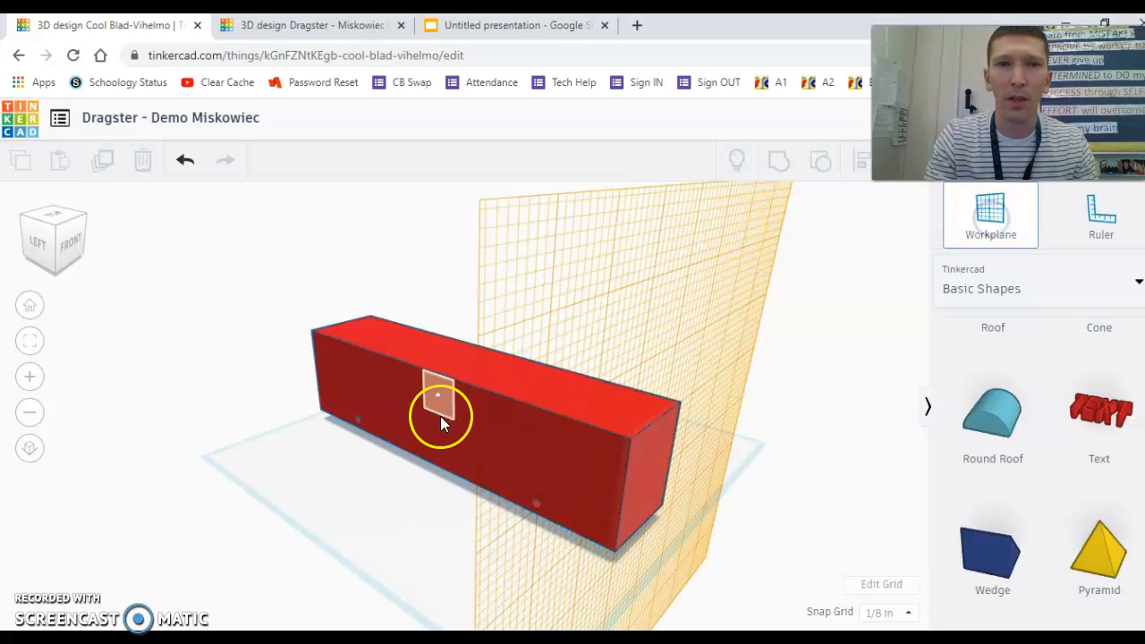
left_click(440, 415)
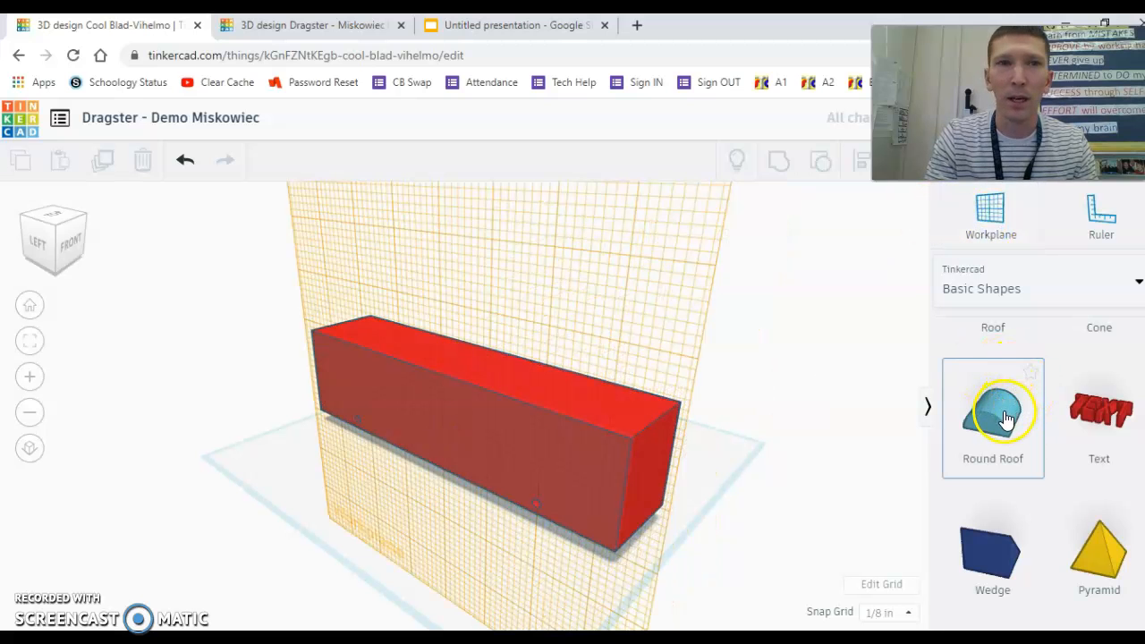
Check the finished dragster's arch and place a Round Roof at the lower middle of the demo block's side face
left_click(312, 25)
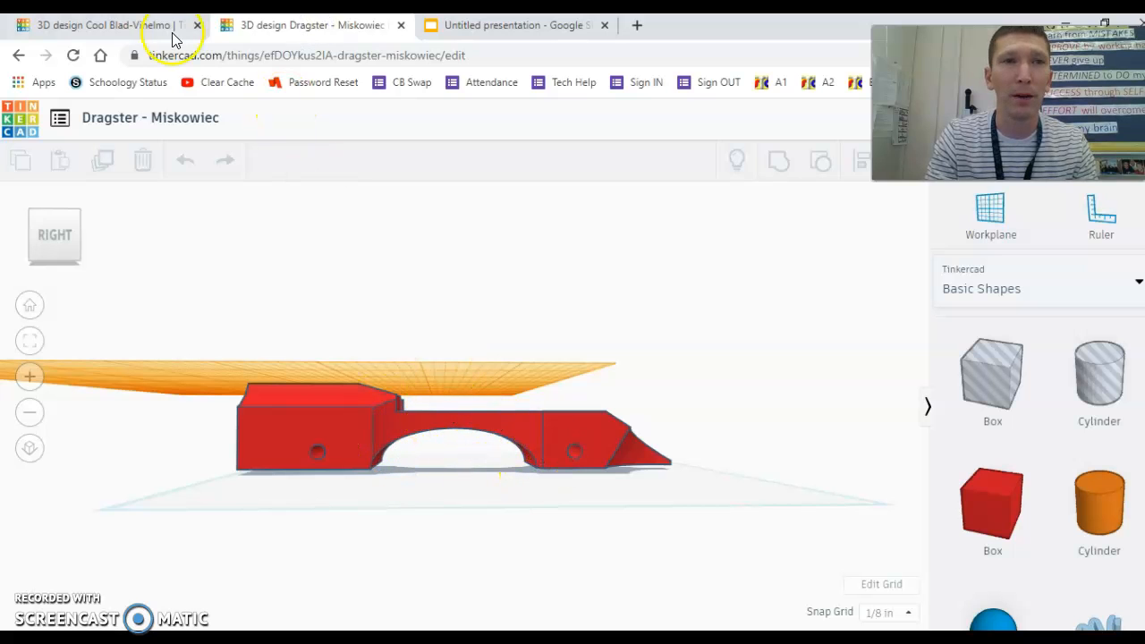
left_click(117, 25)
left_click_drag(1023, 464, 438, 436)
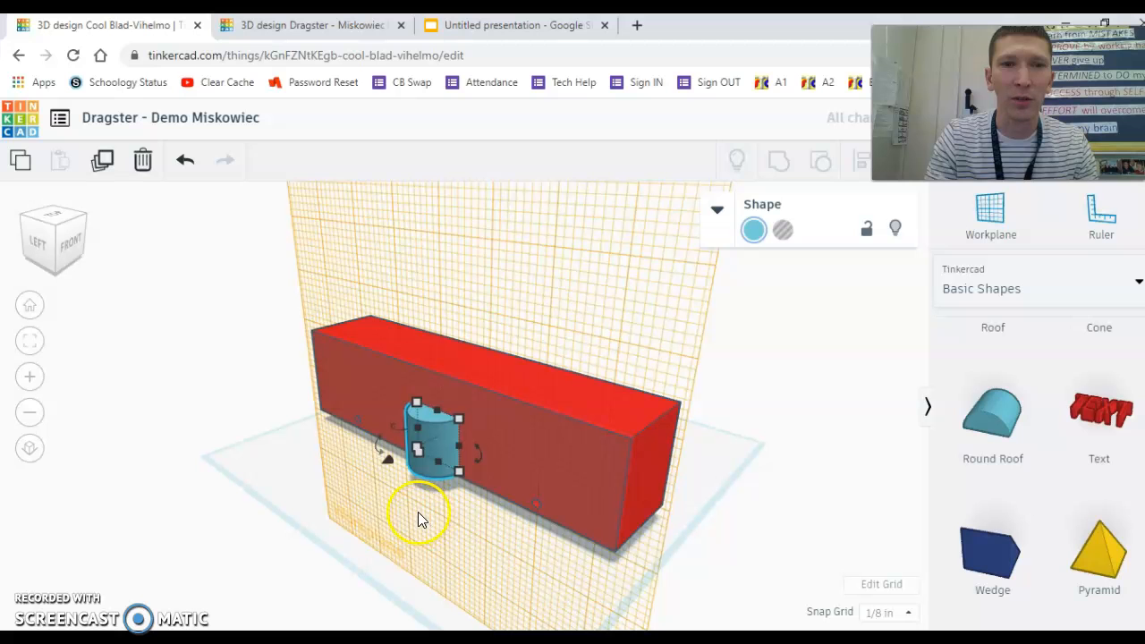
scroll(441, 497, "up", 5)
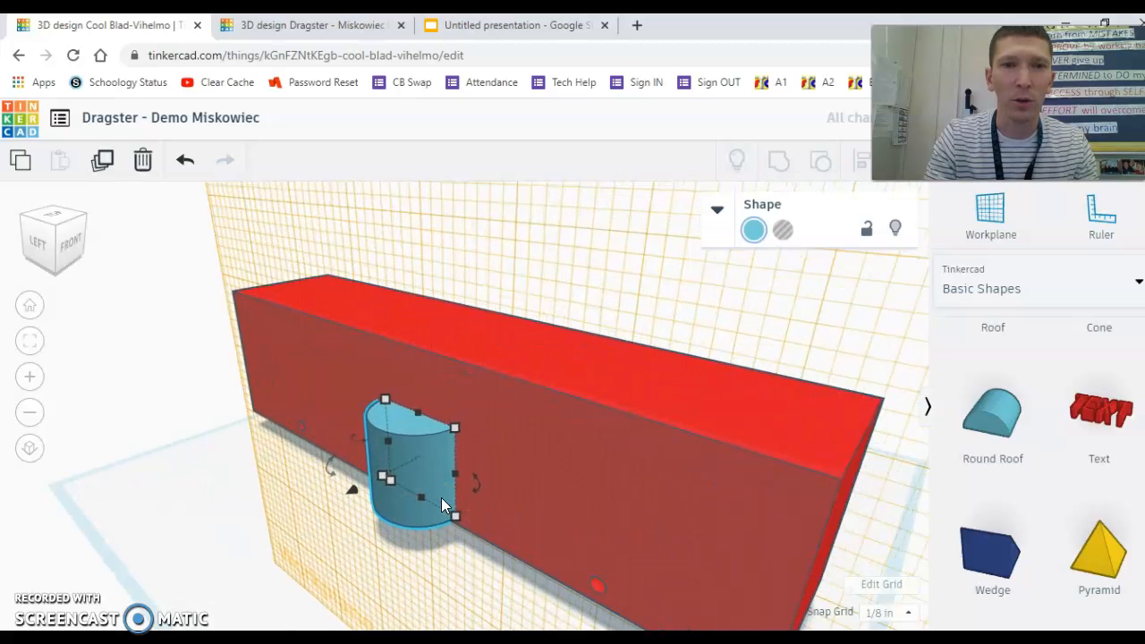
Rotate the round roof upright so its half-circle end faces outward and its flat side faces down
left_click_drag(474, 493, 475, 509)
left_click(387, 397)
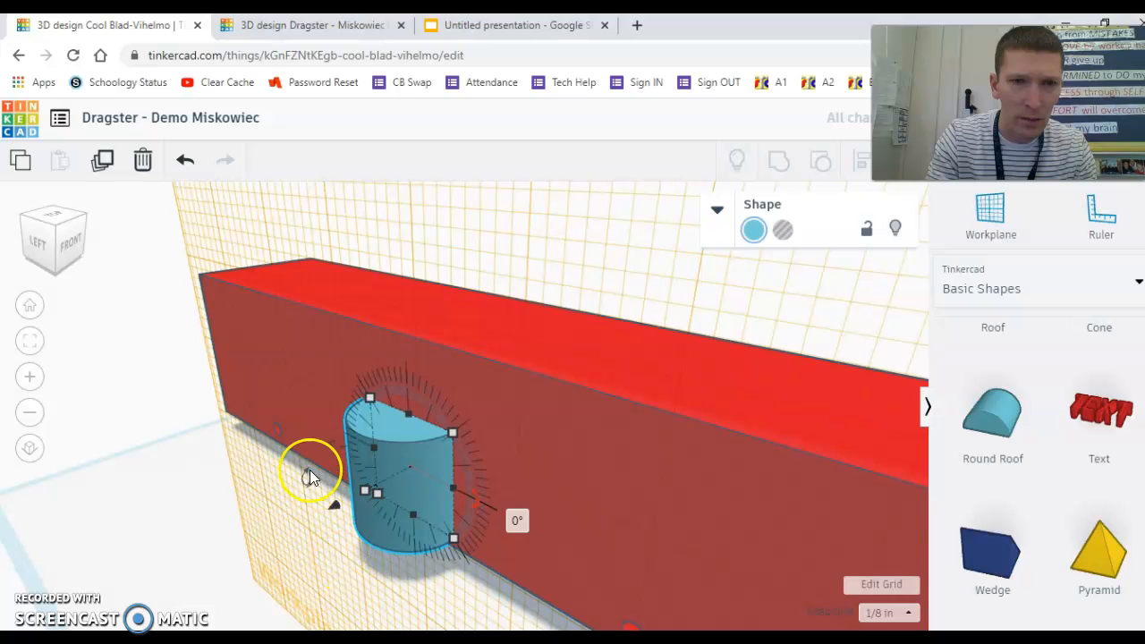
left_click_drag(306, 474, 346, 400)
Resize the round roof to about 3⅛ in wide and ⅞ in high between the two axle holes
right_click_drag(415, 545, 579, 562)
scroll(579, 561, "up", 4)
scroll(578, 561, "down", 4)
scroll(578, 562, "down", 5)
scroll(579, 562, "up", 4)
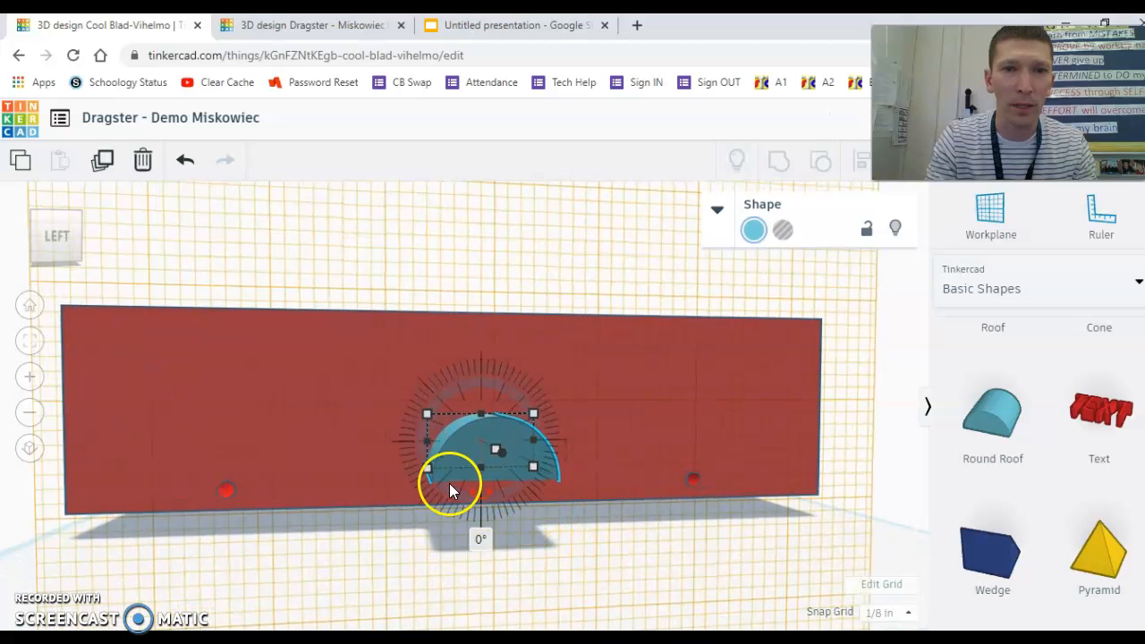
left_click_drag(426, 469, 333, 499)
right_click_drag(296, 542, 306, 578)
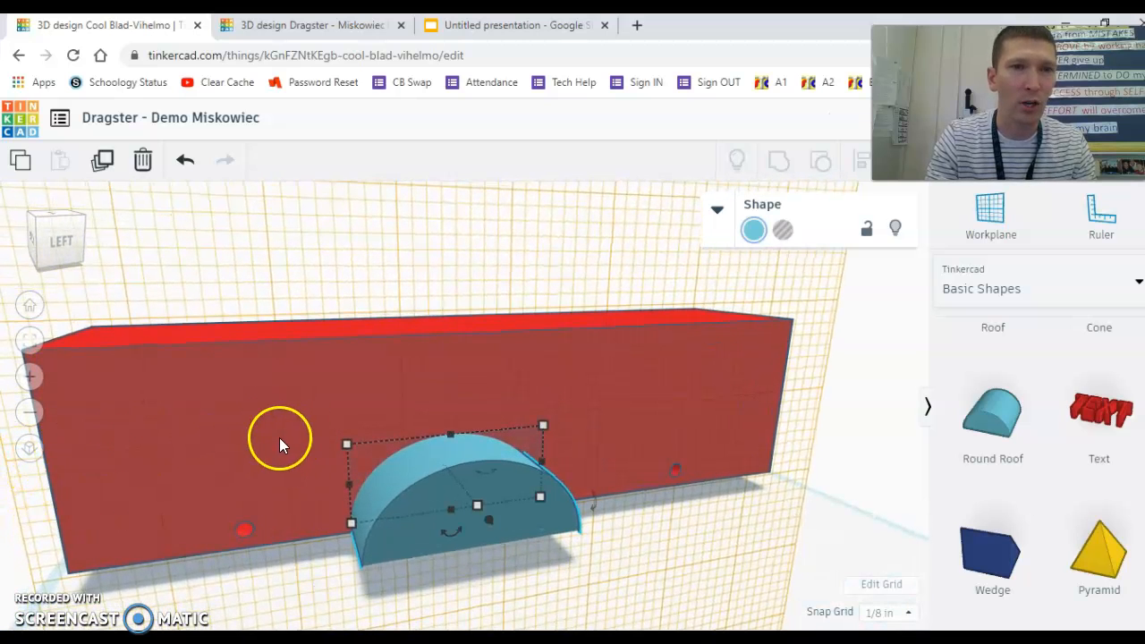
mouse_move(366, 549)
right_mouse_down()
mouse_move(361, 575)
mouse_move(362, 566)
right_mouse_up()
left_click_drag(334, 482, 308, 490)
right_click_drag(478, 545, 401, 555)
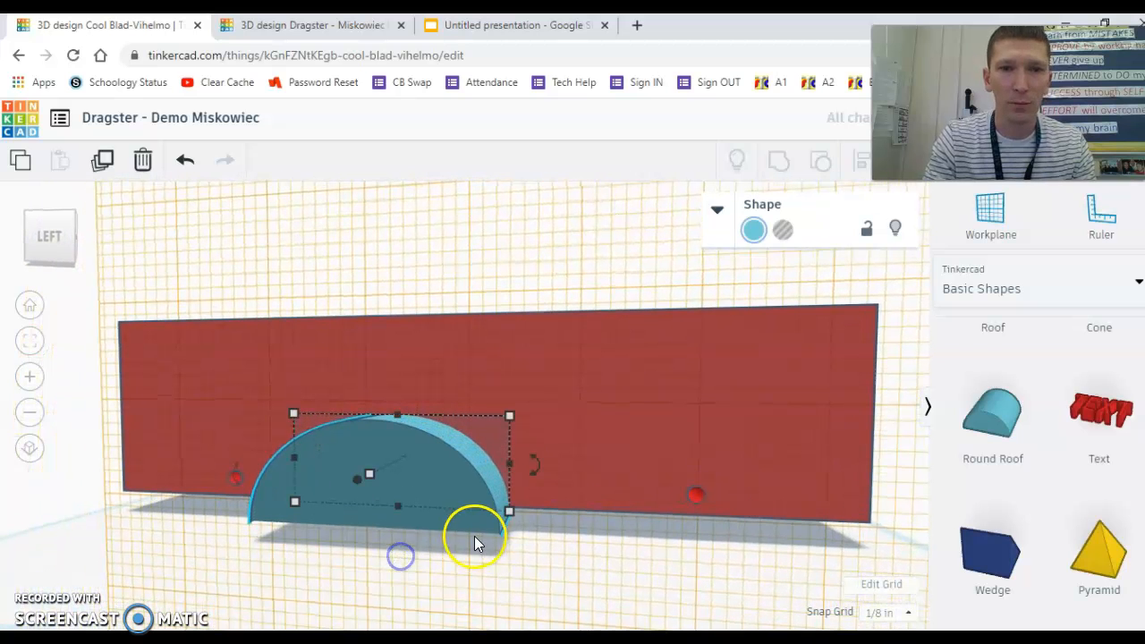
left_click_drag(509, 512, 623, 516)
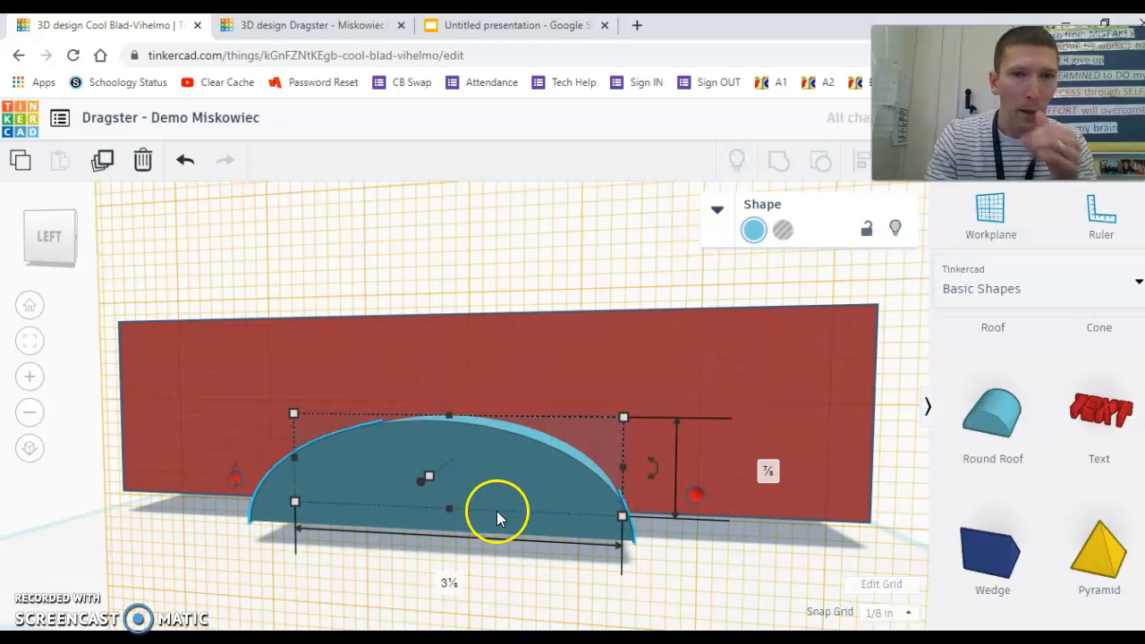
Stretch the round roof's depth beyond the block's thickness and push it through the block
right_click_drag(498, 563, 332, 613)
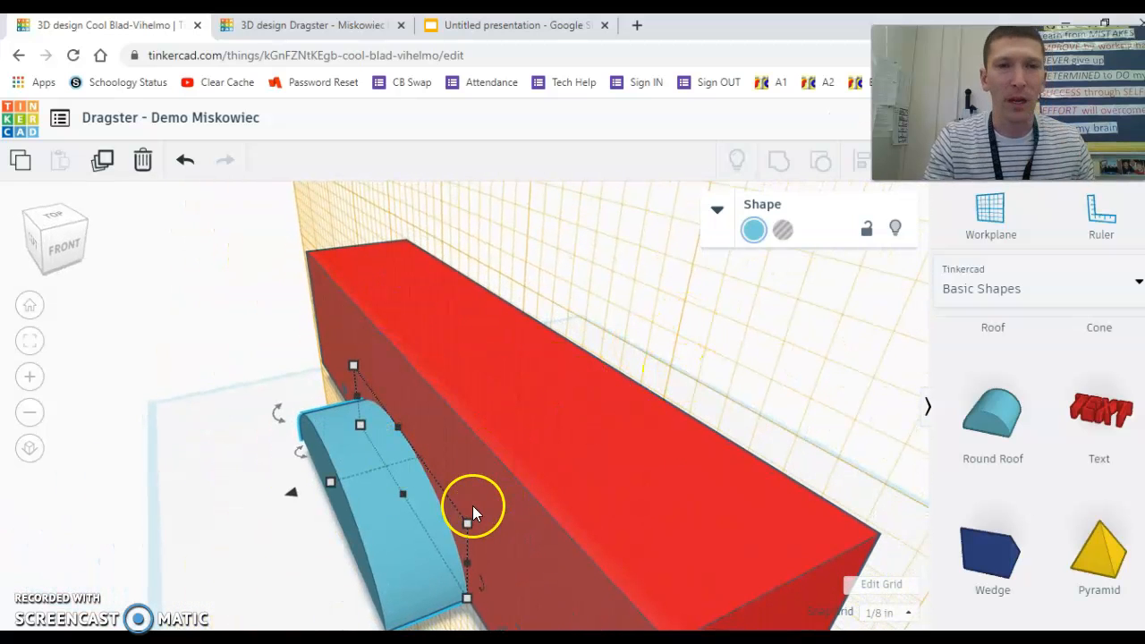
left_click_drag(330, 481, 226, 503)
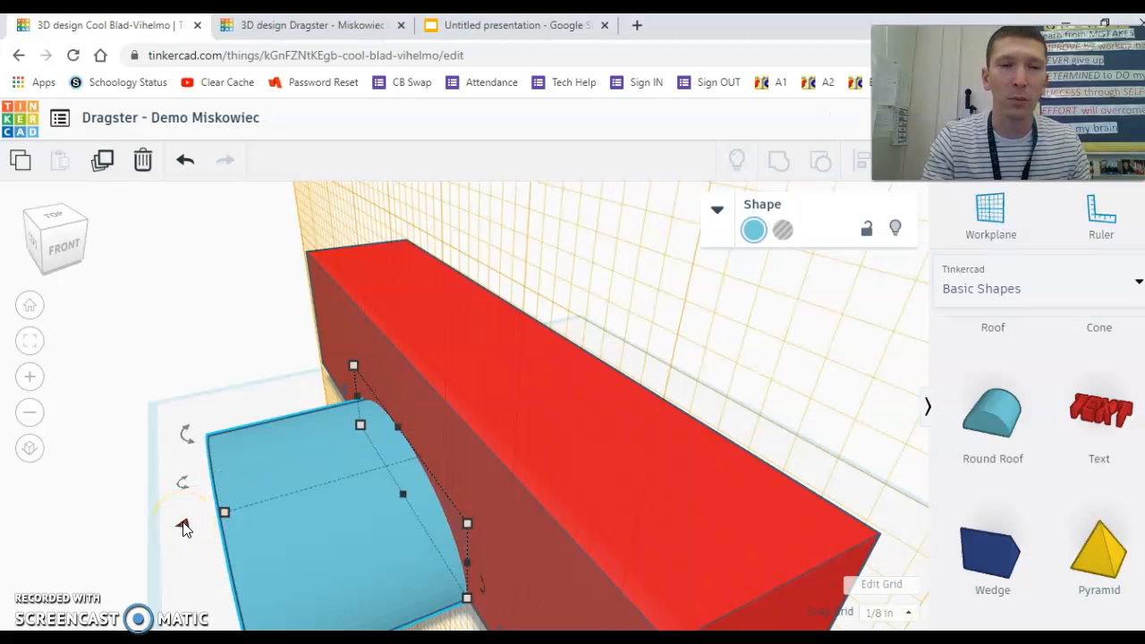
left_click_drag(183, 522, 347, 479)
right_click_drag(351, 521, 543, 469)
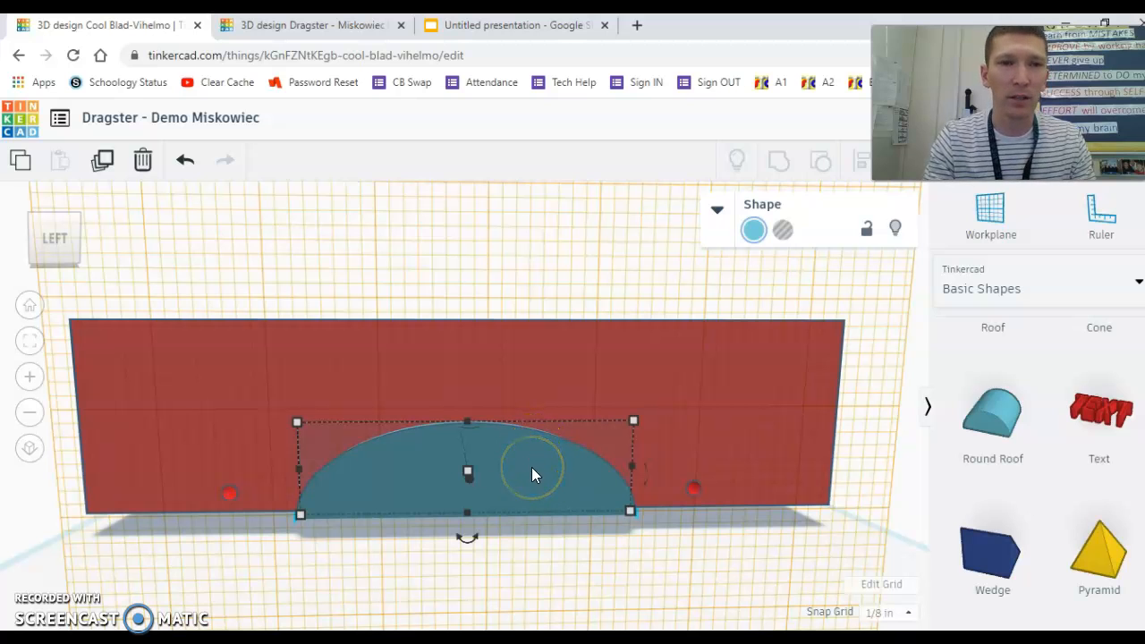
Turn the round roof into a hole and group it with the block to cut the underside arch
left_click(783, 231)
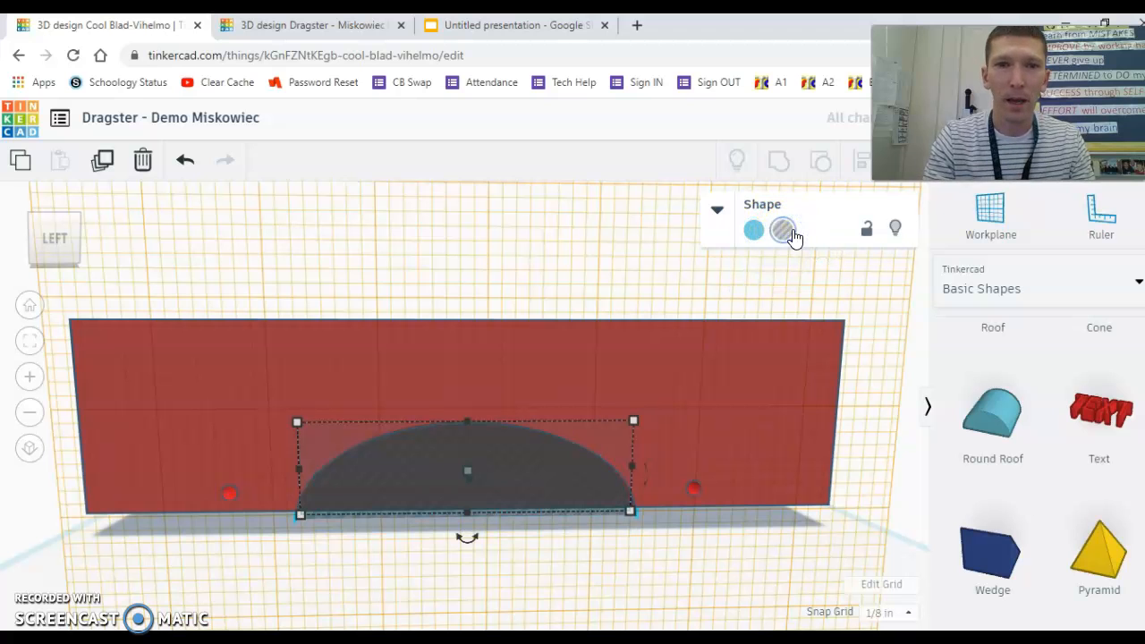
left_click(692, 381)
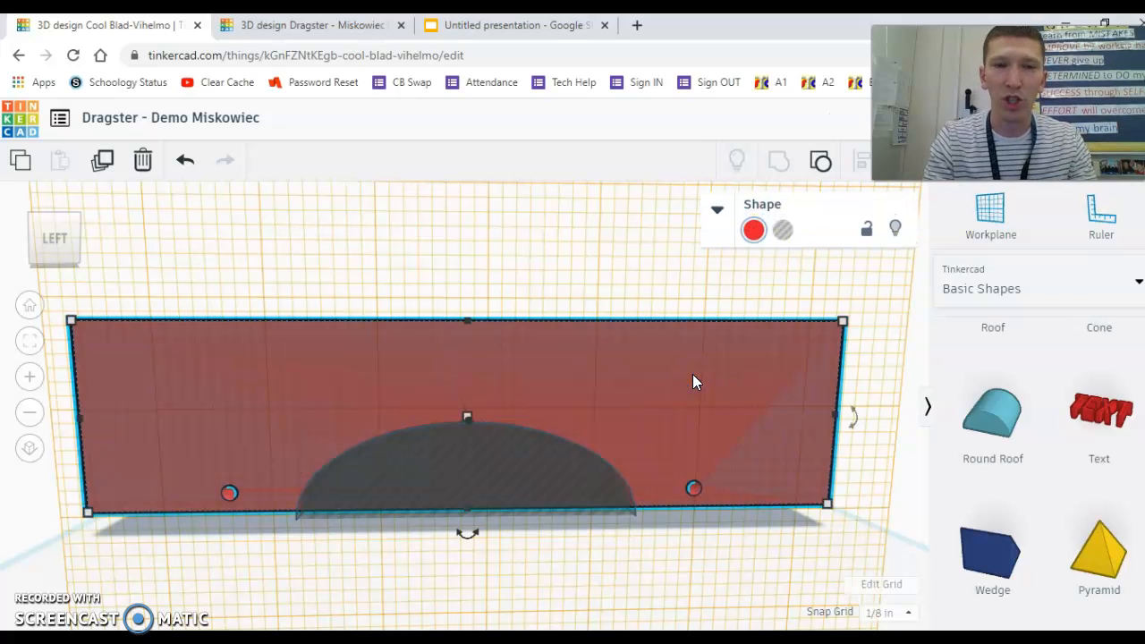
left_click(515, 461, "shift")
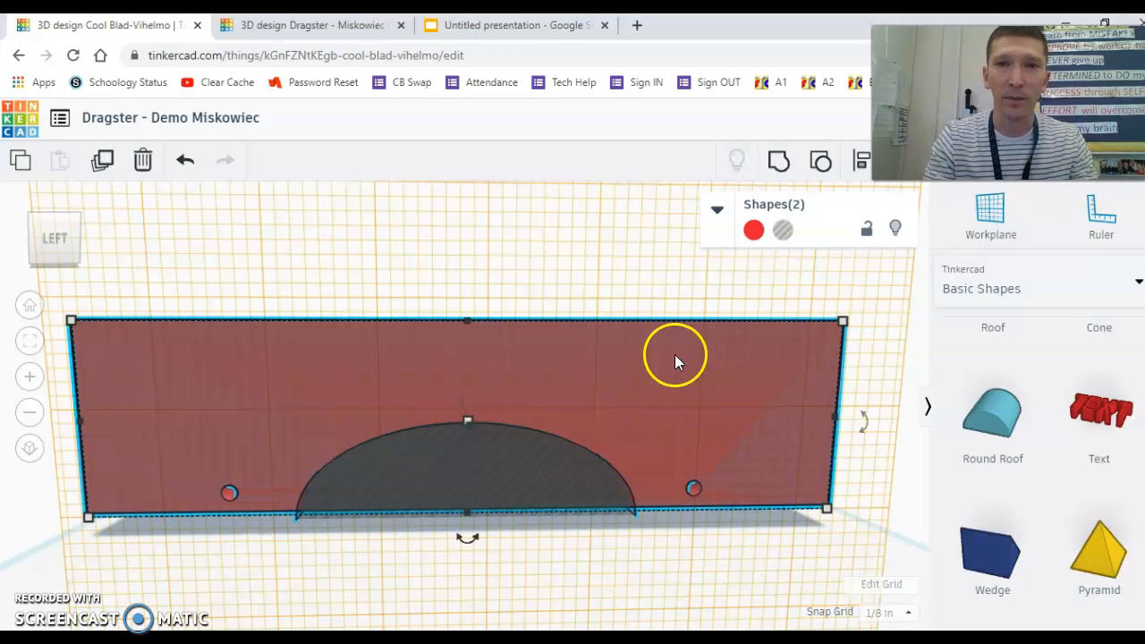
left_click(778, 161)
left_click(561, 595)
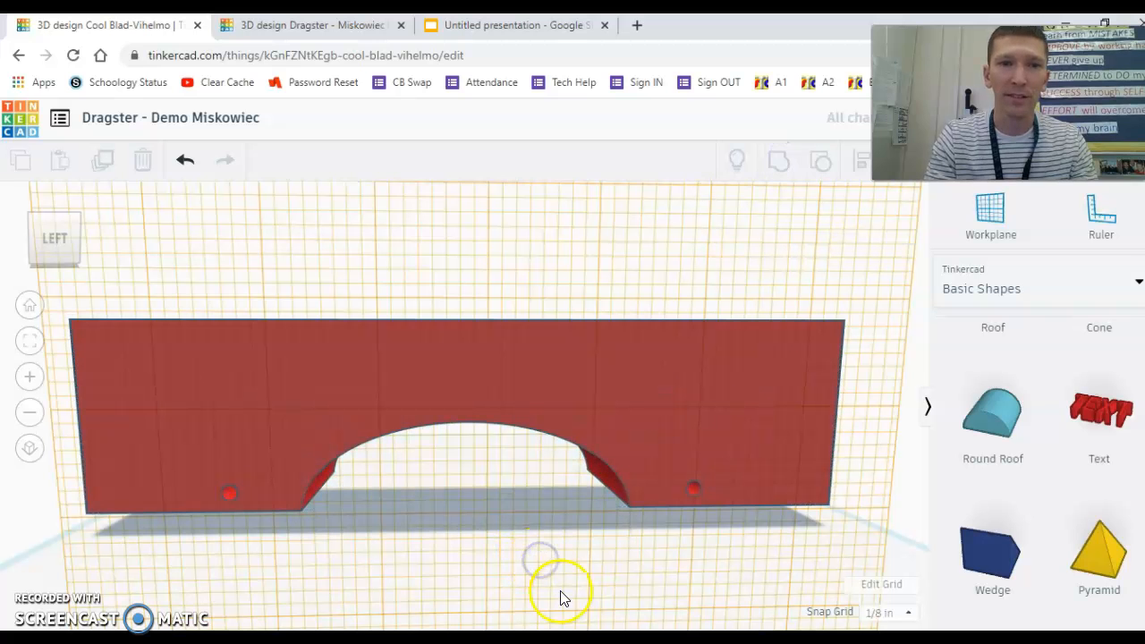
mouse_move(618, 525)
right_mouse_down()
mouse_move(627, 496)
mouse_move(602, 521)
right_mouse_up()
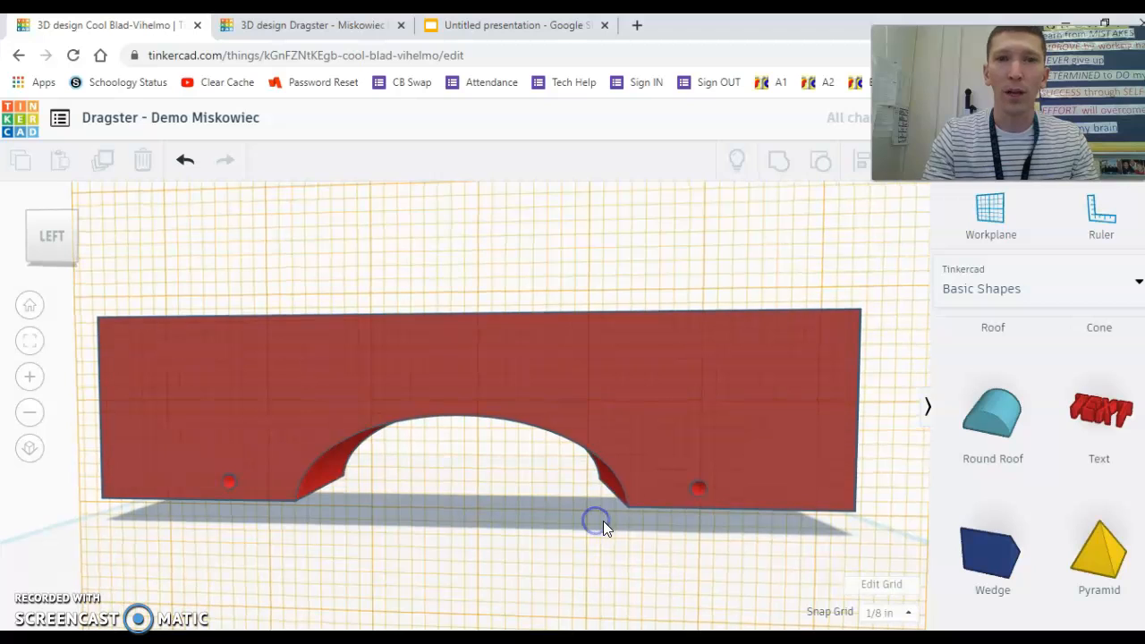
scroll(606, 523, "up", 2)
scroll(606, 521, "down", 5)
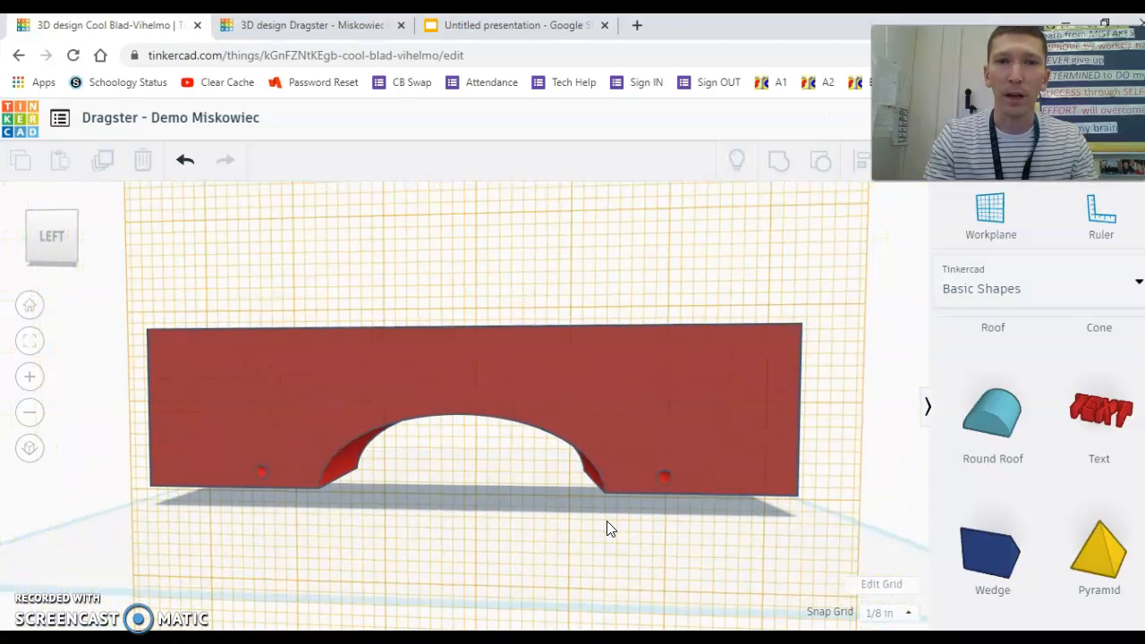
Examine the finished dragster design for the next cut and return to the demo block
left_click(302, 257)
left_click(291, 27)
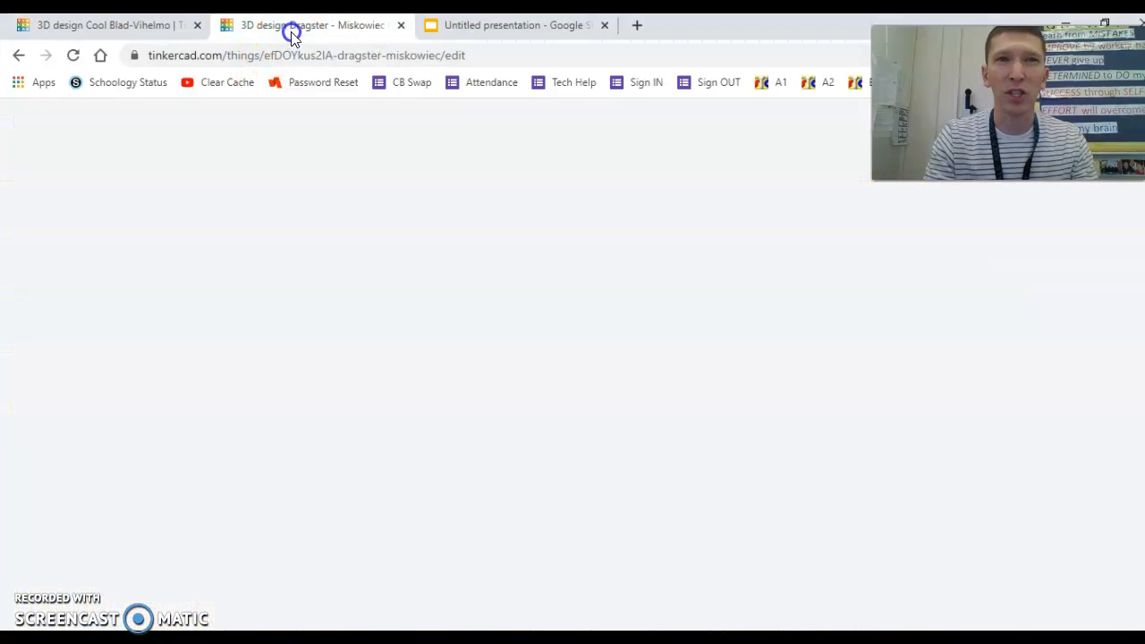
right_click_drag(528, 391, 507, 397)
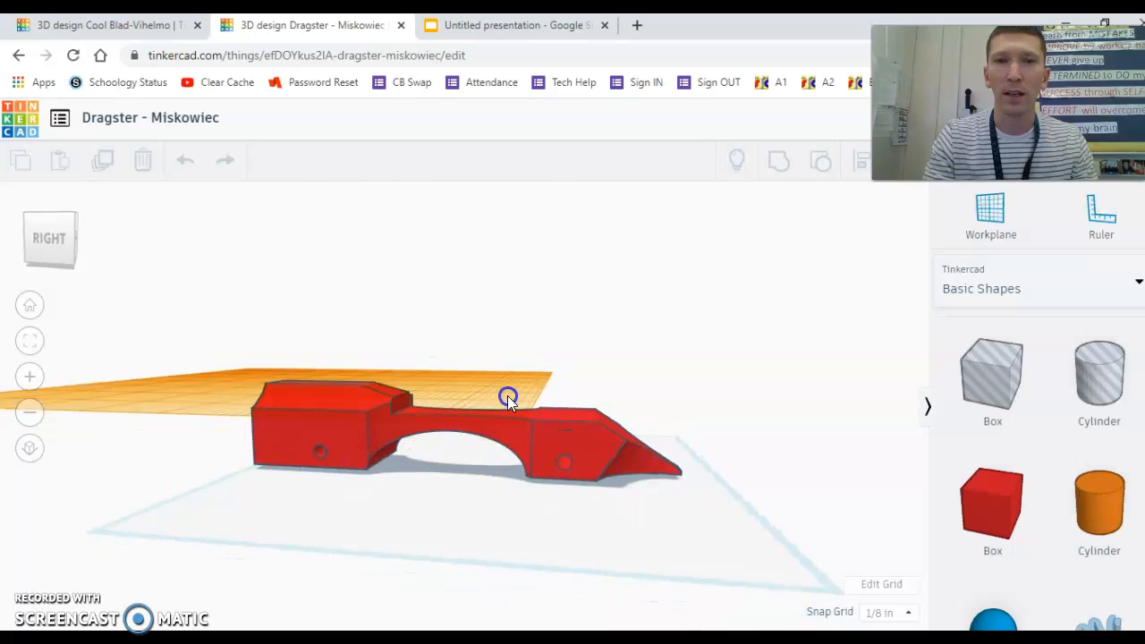
left_click(76, 32)
left_click(87, 27)
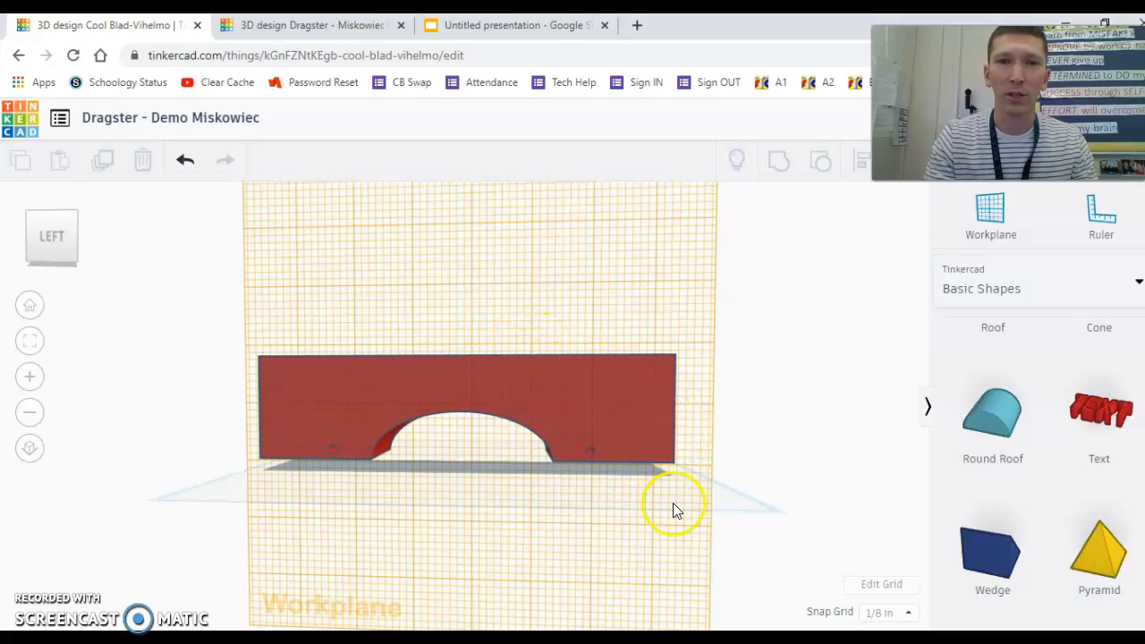
Place a solid Box on the block's side face at its upper front corner
right_click_drag(726, 376, 659, 412)
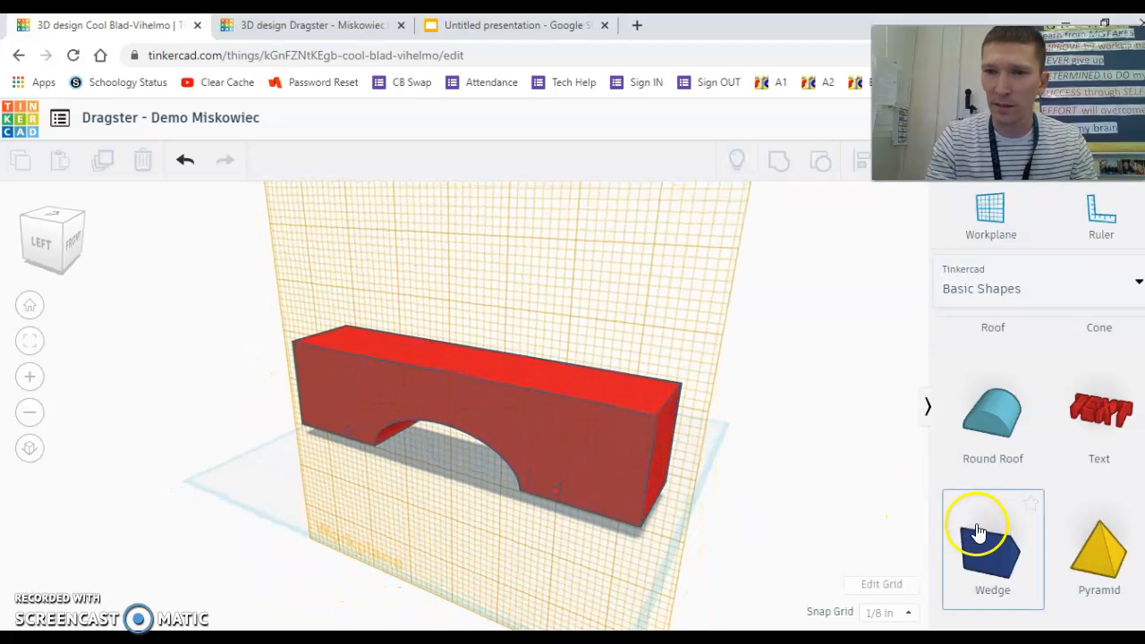
scroll(1037, 445, "up", 3)
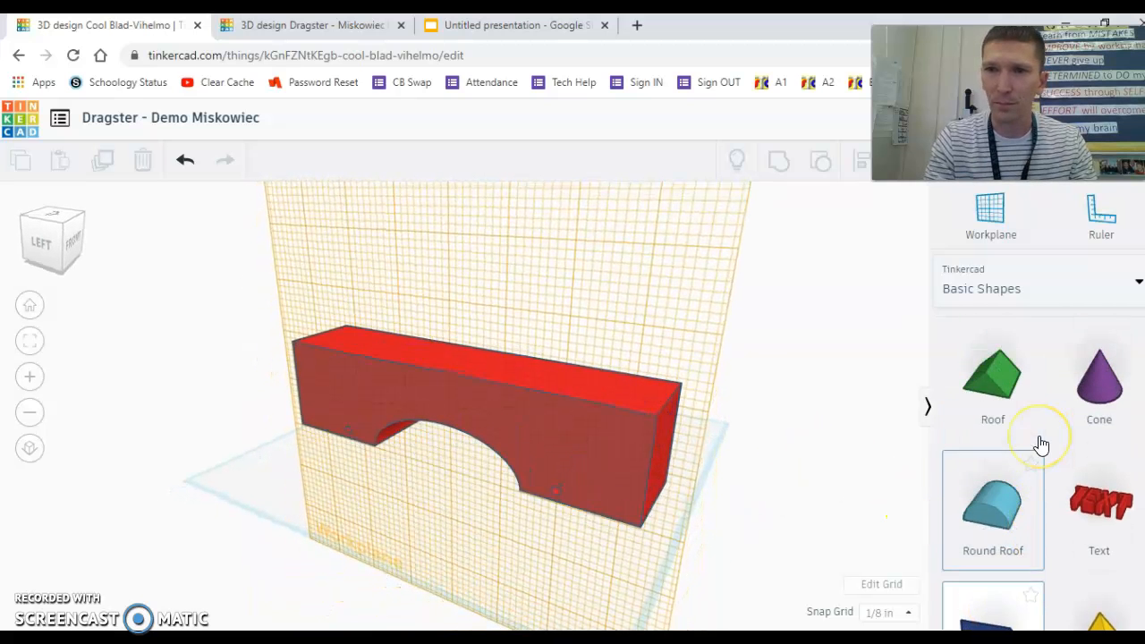
scroll(1039, 444, "up", 1)
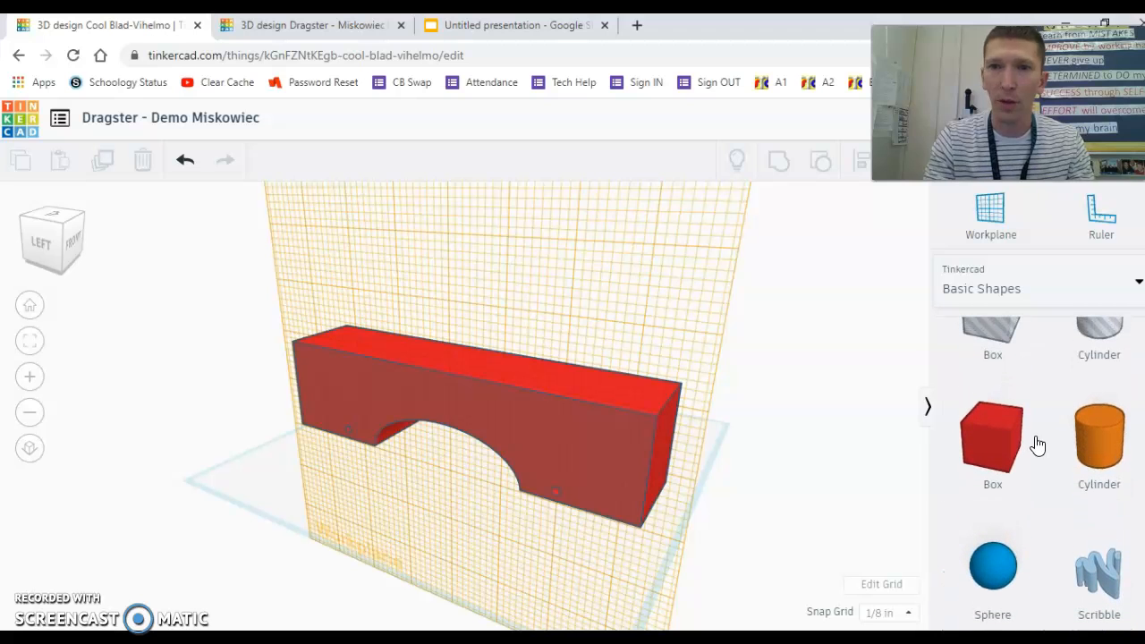
left_click(1013, 443)
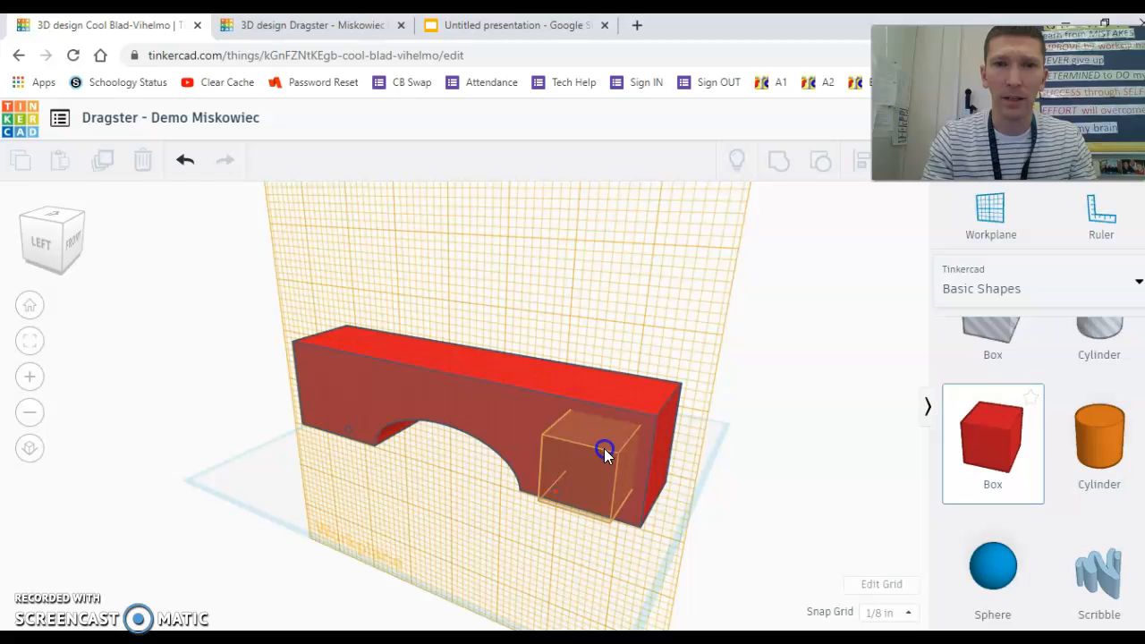
left_click_drag(616, 453, 619, 455)
right_click_drag(578, 529, 657, 530)
left_click(636, 428)
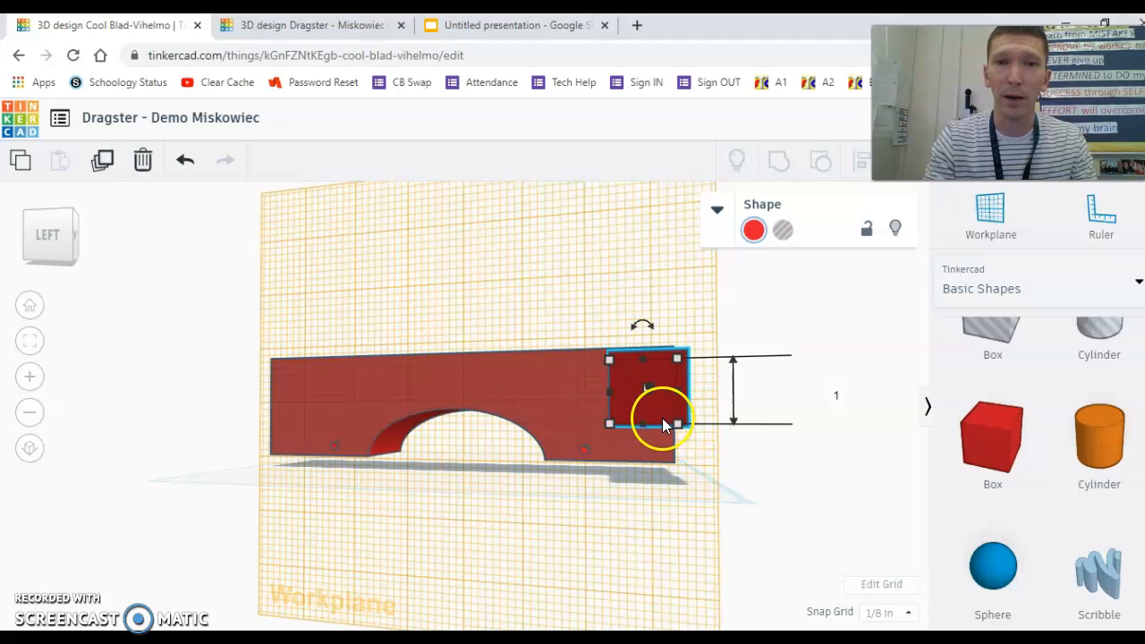
Tilt the box on the block's side face and enlarge it to about 3.4 in high
right_click_drag(698, 465, 682, 475)
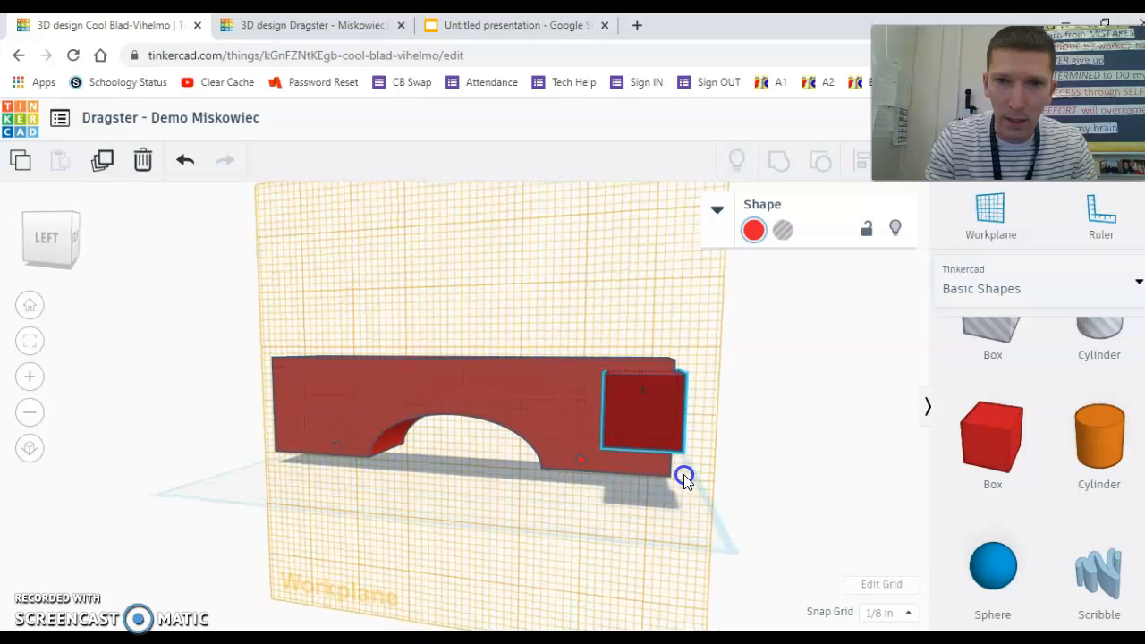
left_click_drag(716, 415, 719, 458)
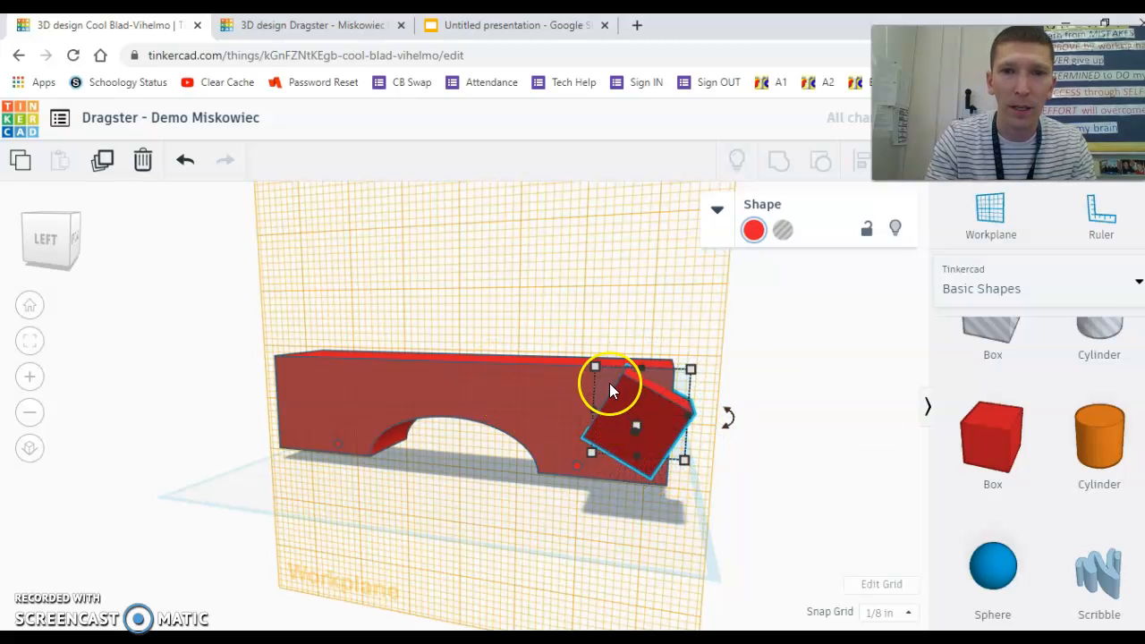
left_click_drag(594, 366, 450, 231)
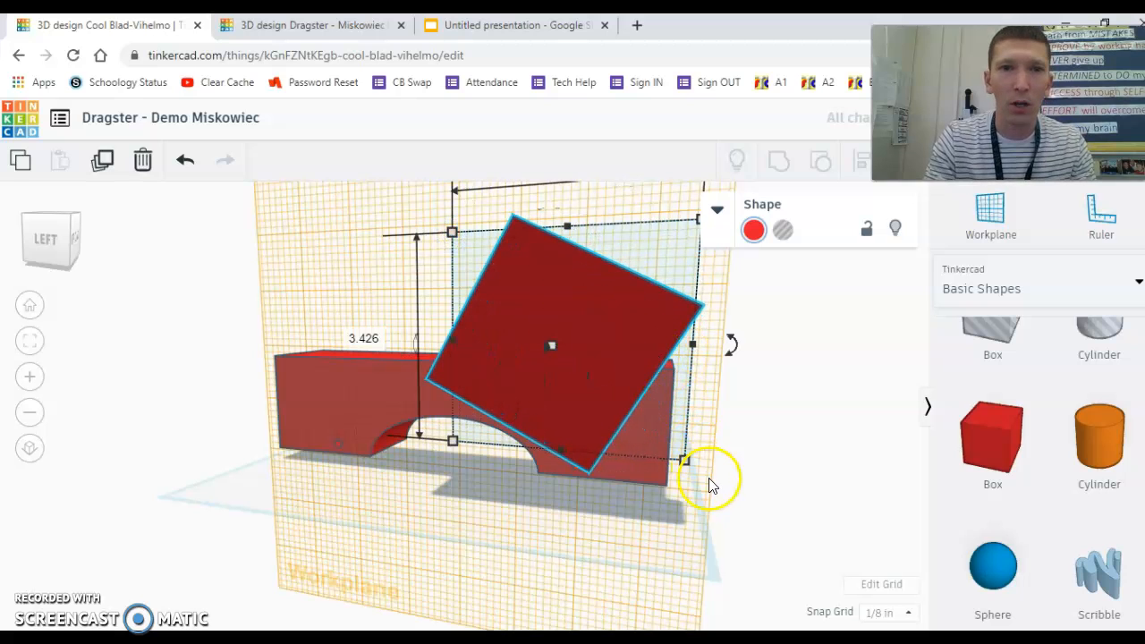
Move the tilted box about 0.95 in forward and 0.32 in down over the block's front end
right_click_drag(756, 485, 783, 474)
left_click(498, 396)
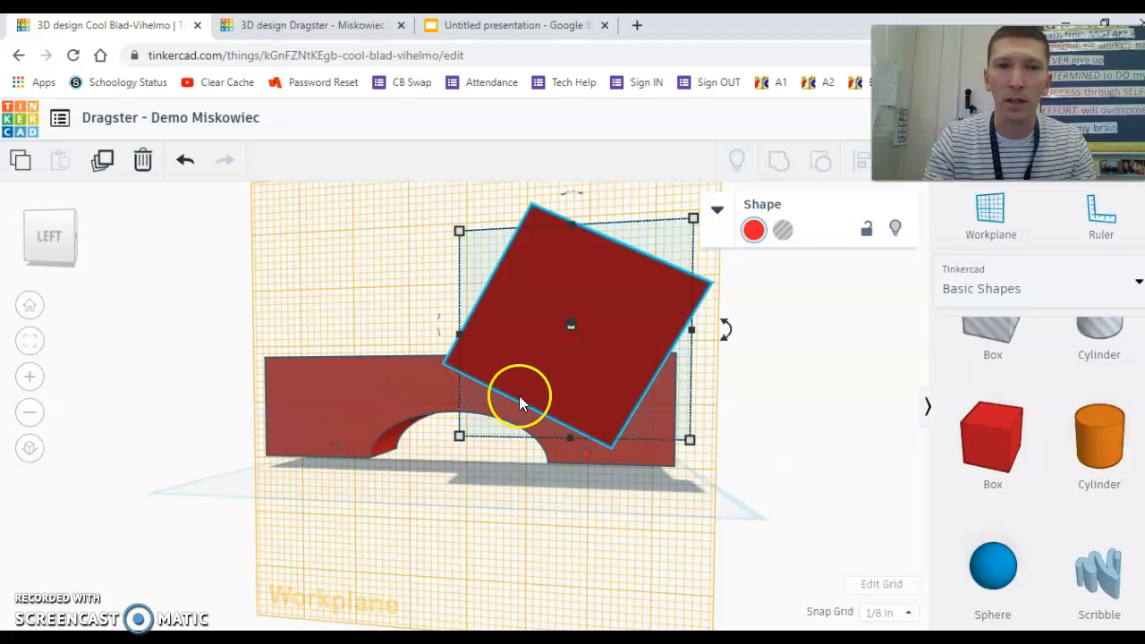
left_click_drag(618, 352, 683, 368)
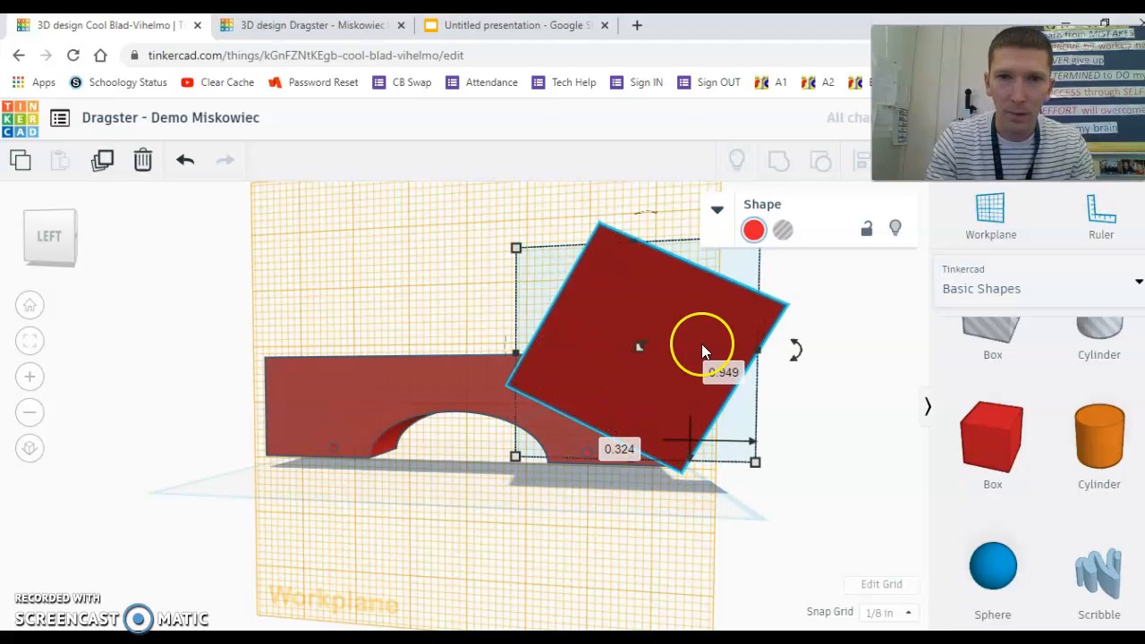
left_click_drag(795, 348, 797, 375)
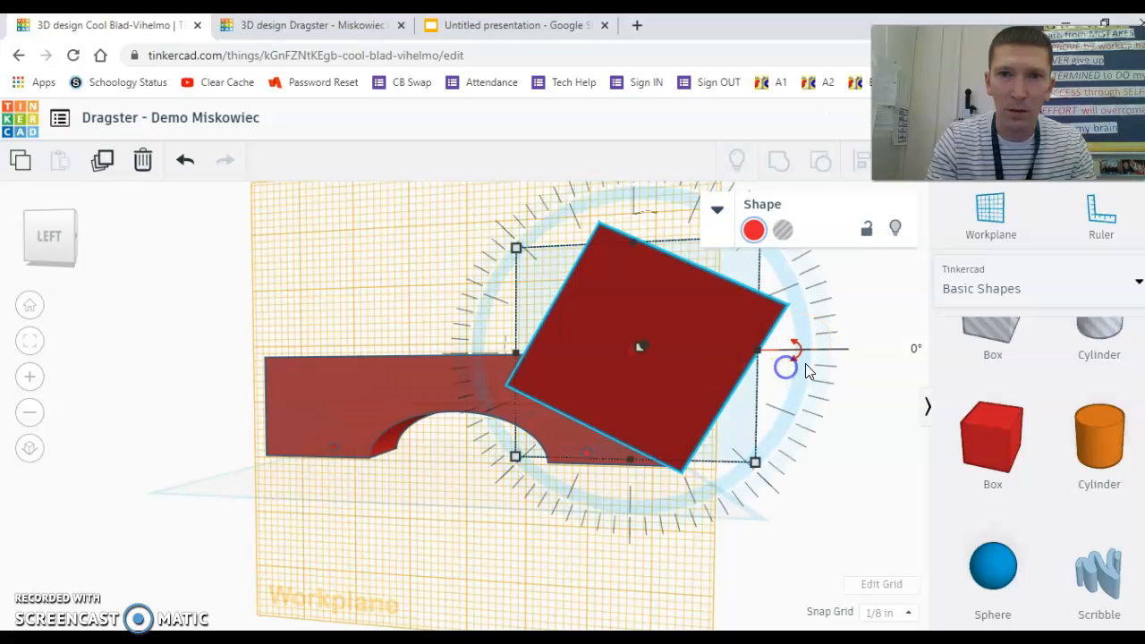
left_click(817, 394)
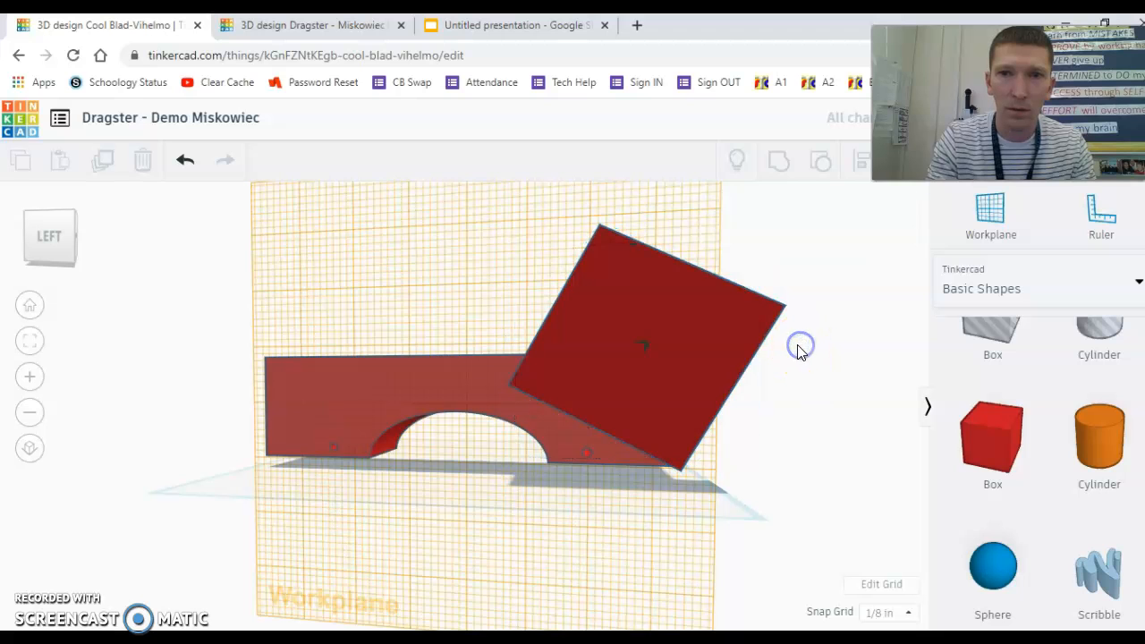
left_click(713, 340)
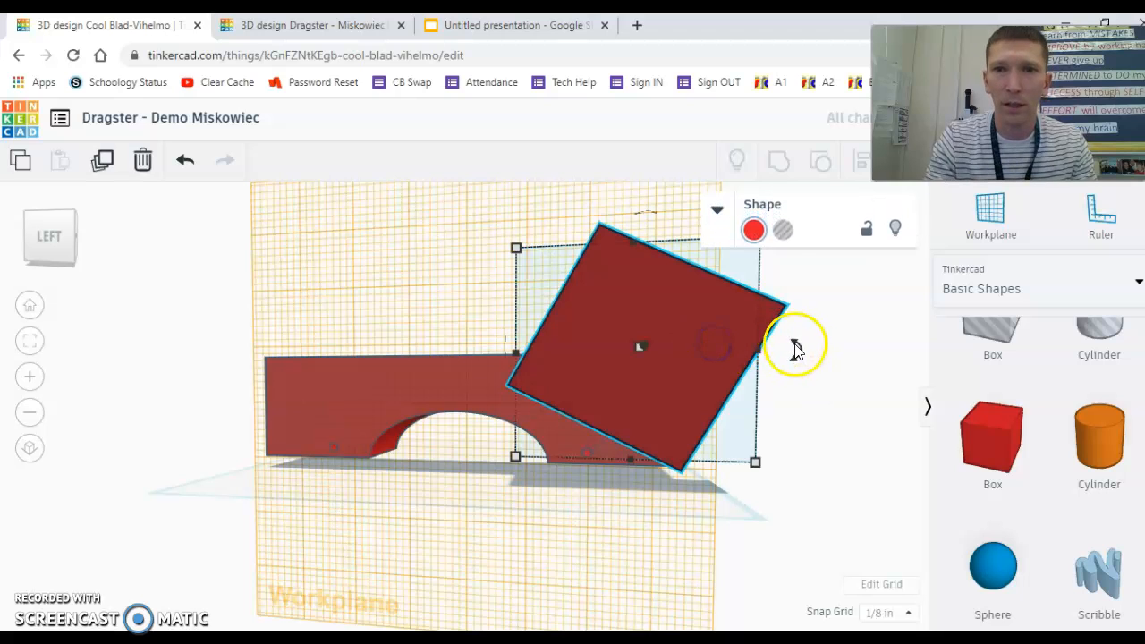
mouse_move(796, 366)
left_mouse_down()
mouse_move(790, 378)
mouse_move(794, 353)
left_mouse_up()
left_click(753, 384)
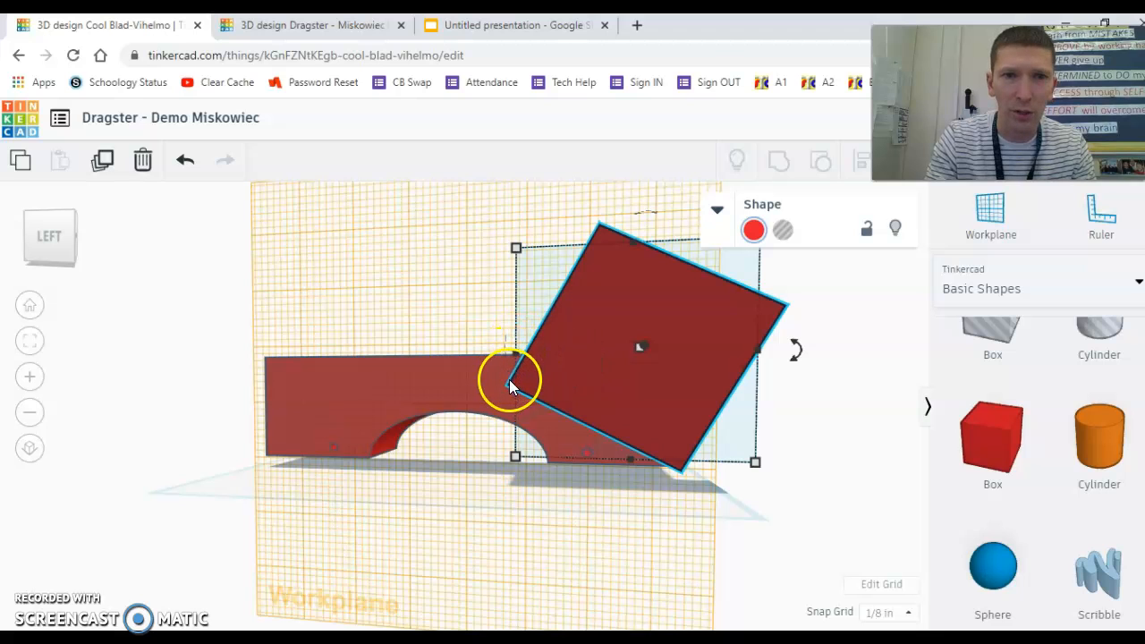
Stretch the tilted box upward so its lower edge slopes from the block's top edge down to the front bottom corner
left_click_drag(515, 256, 505, 175)
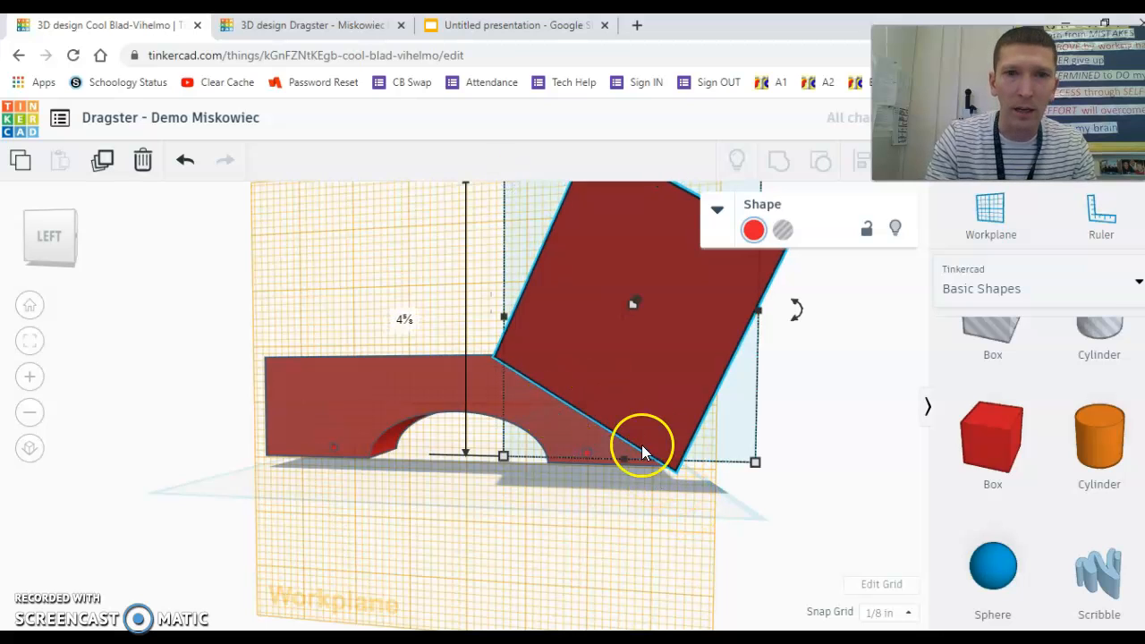
left_click(493, 384)
left_click(630, 438)
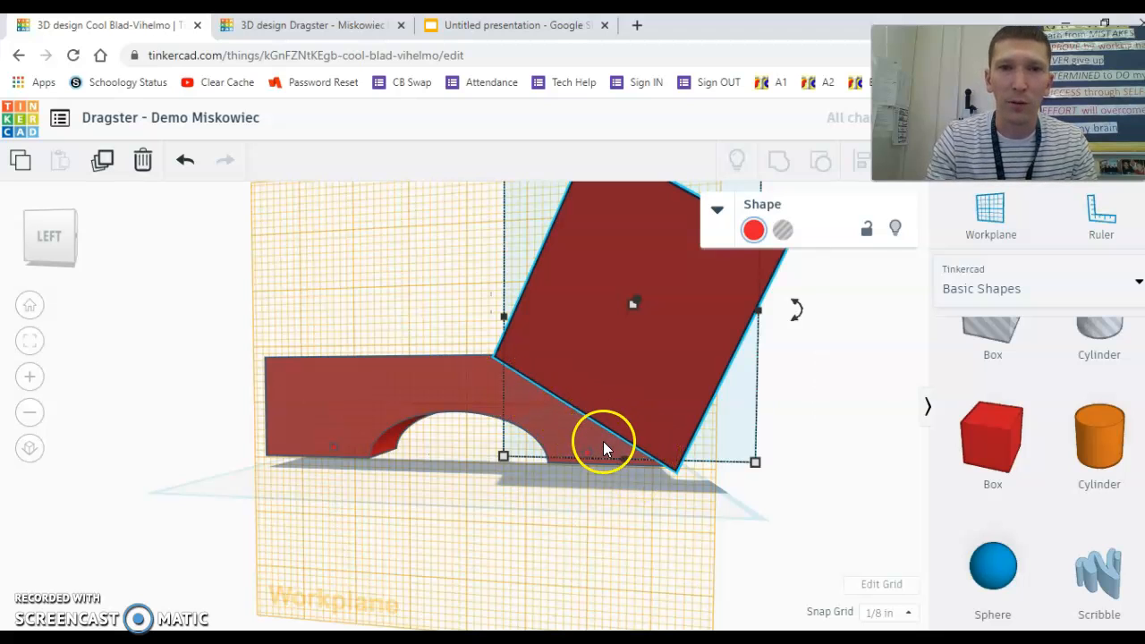
Stretch the box's depth to 2 in and push it 1 7/8 in through the block
right_click_drag(818, 498, 670, 540)
left_click_drag(471, 438, 386, 452)
left_click(404, 478)
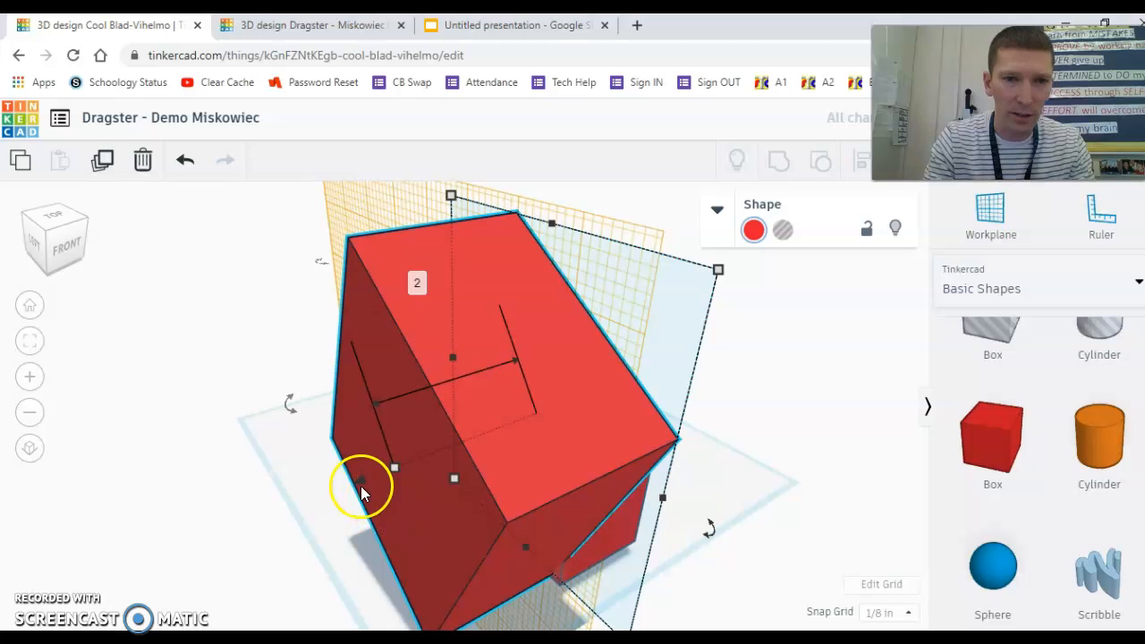
left_click_drag(358, 483, 501, 424)
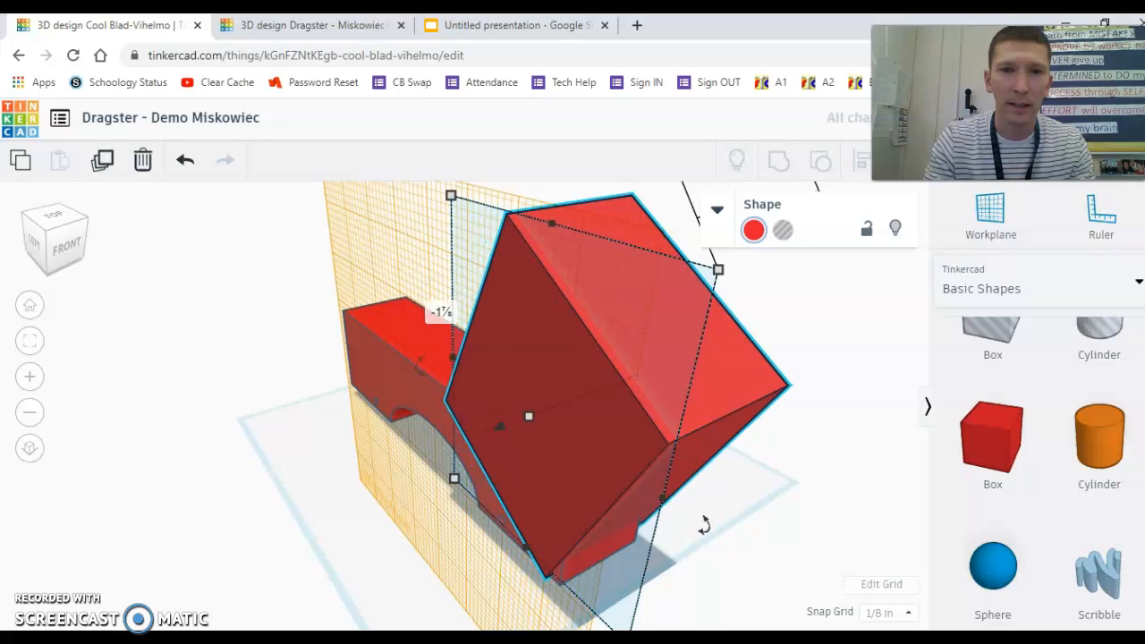
right_click_drag(486, 586, 415, 523)
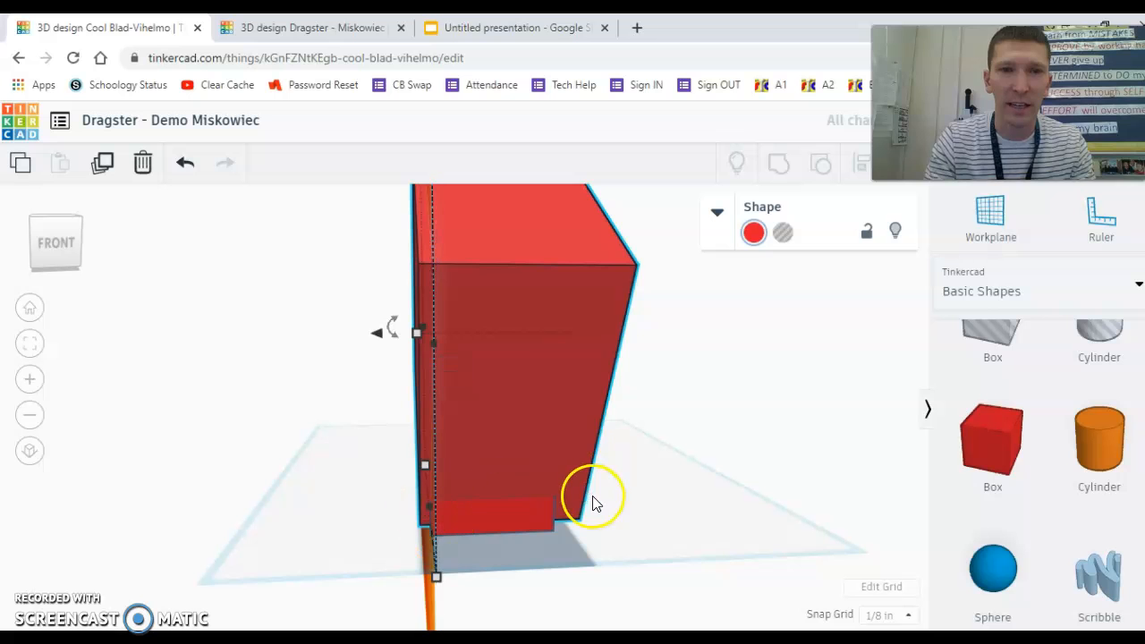
right_click_drag(532, 550, 743, 557)
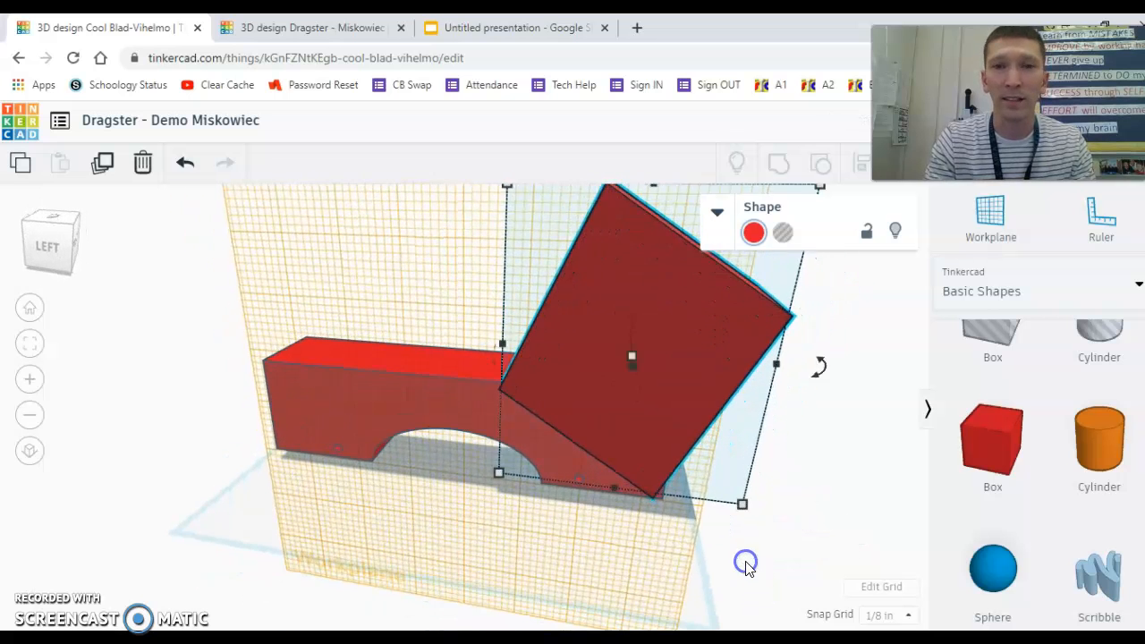
Turn the tilted box into a hole and add the block to the selection
left_click(781, 235)
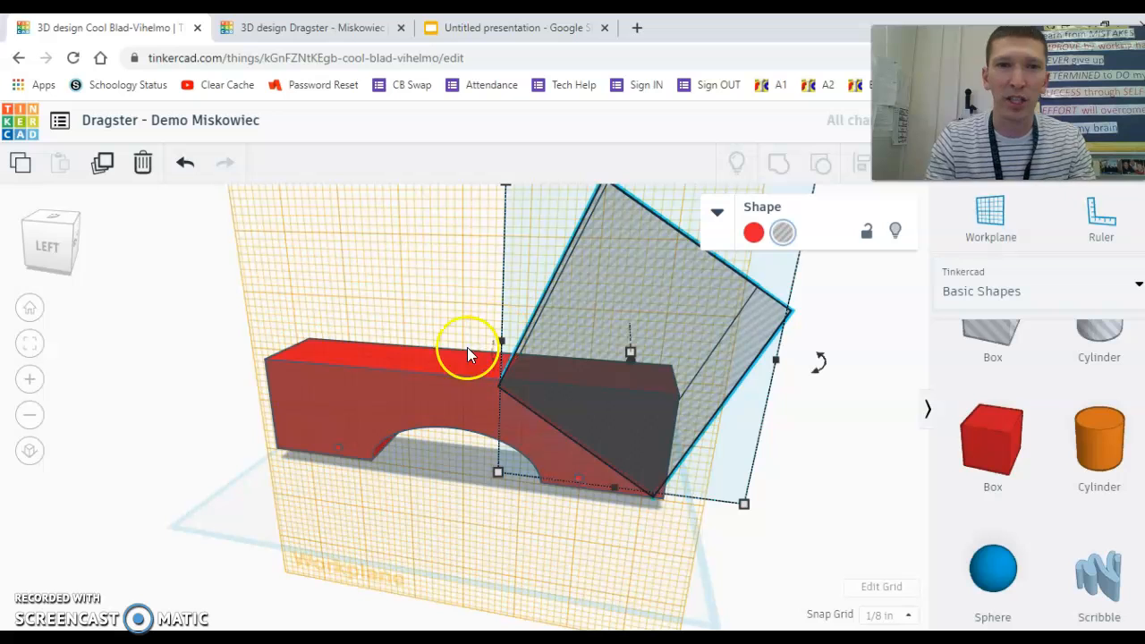
left_click(421, 390, "shift")
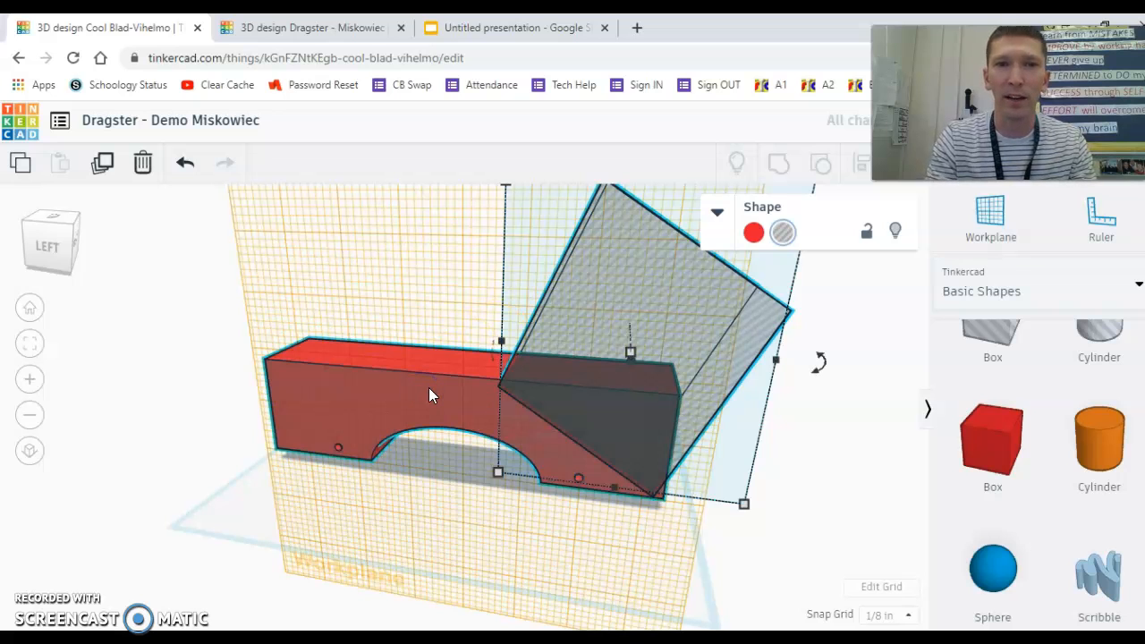
left_click(396, 393, "shift")
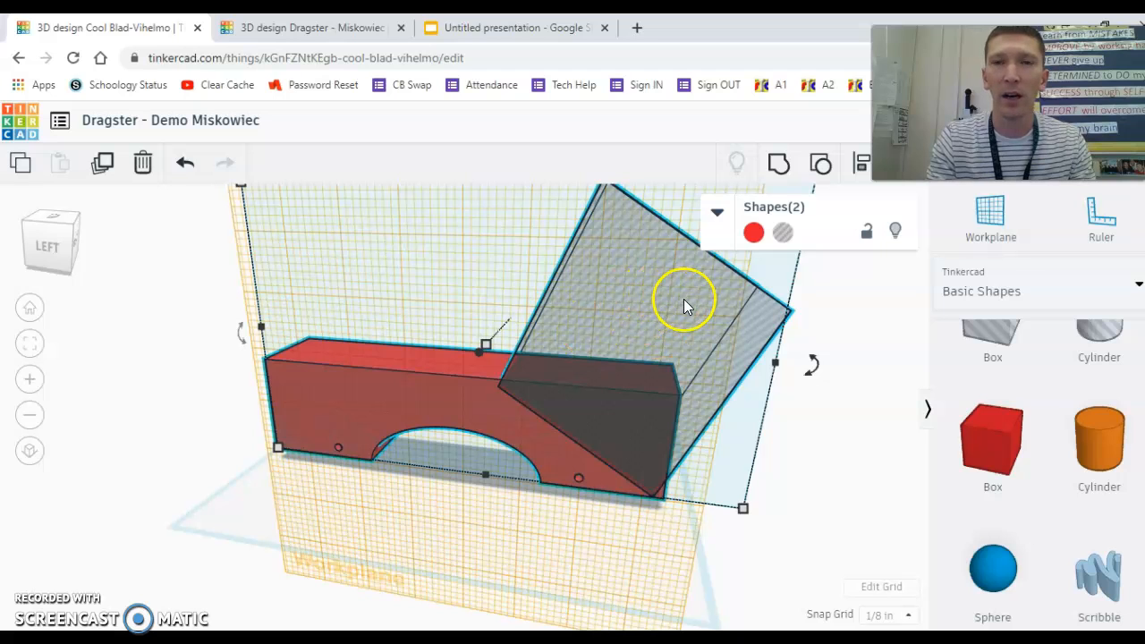
Group the hole with the block, inspect the cut at the nose, and undo the grouping
left_click(777, 166)
right_click_drag(743, 514, 767, 493)
left_click(661, 457)
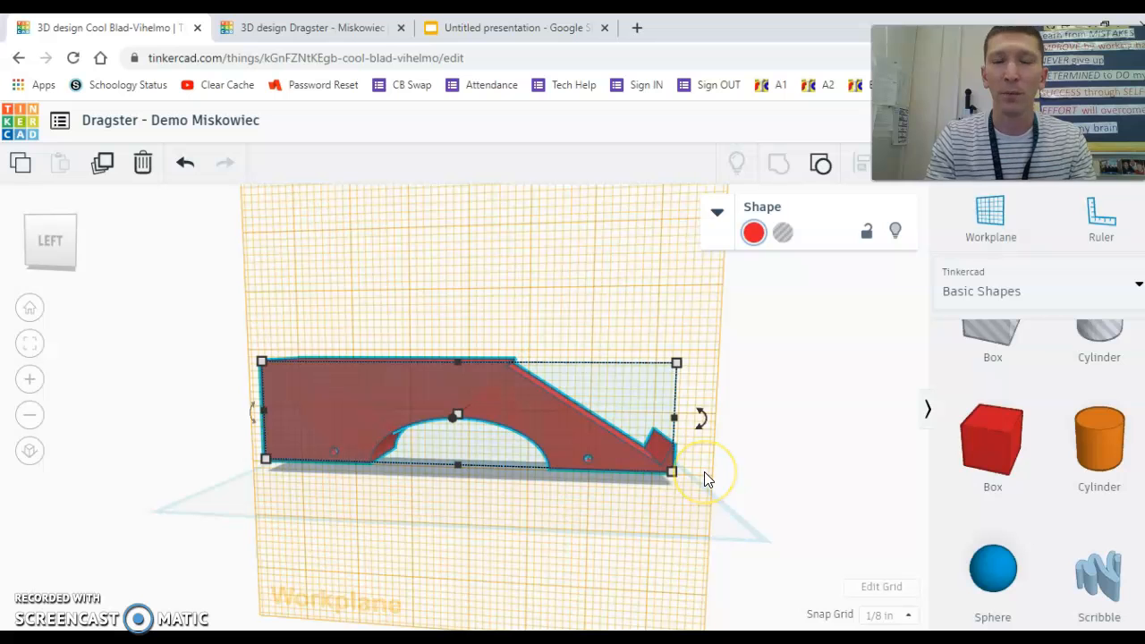
mouse_move(708, 476)
right_mouse_down()
mouse_move(682, 466)
mouse_move(664, 473)
mouse_move(698, 472)
right_mouse_up()
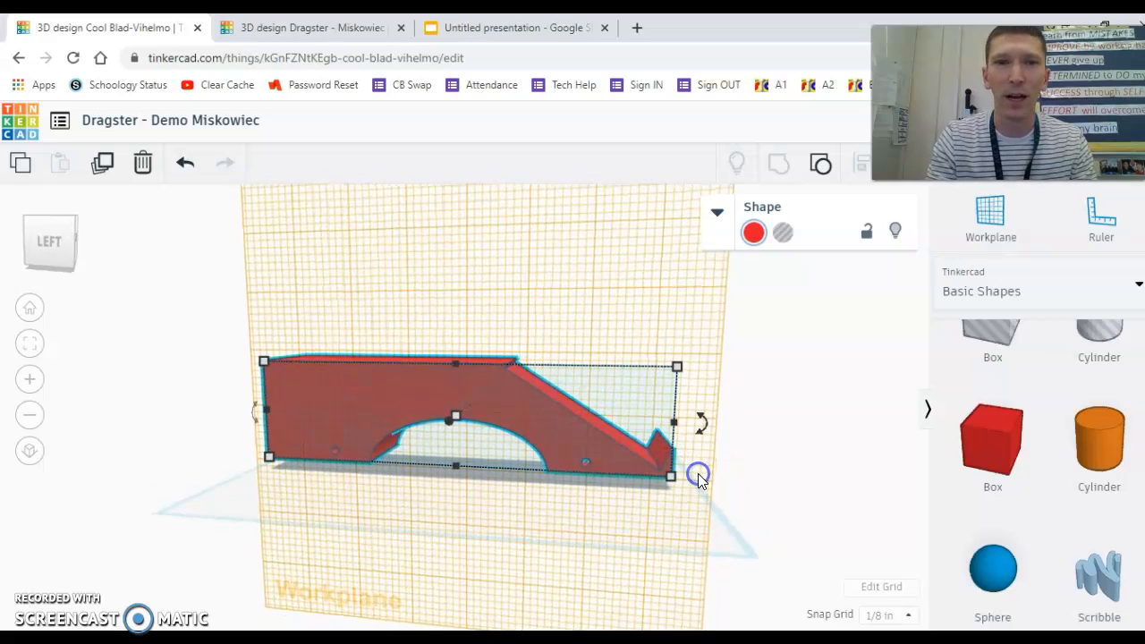
left_click(183, 164)
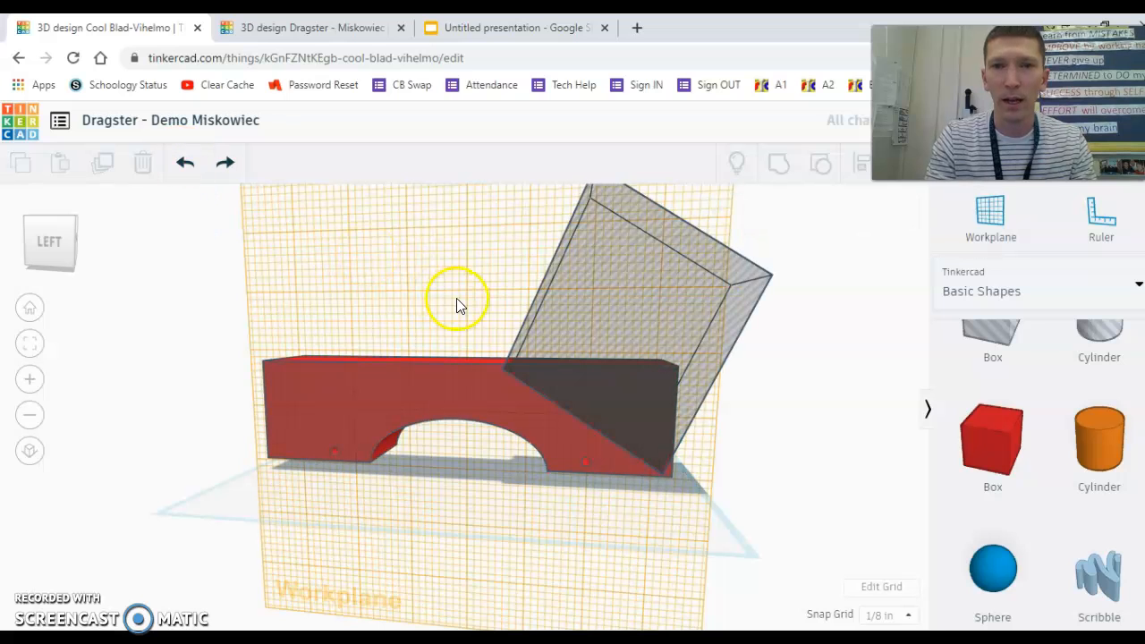
Stretch the hole box's lower front corner past the front bottom edge of the block
right_click_drag(729, 478, 639, 372)
left_click(668, 332)
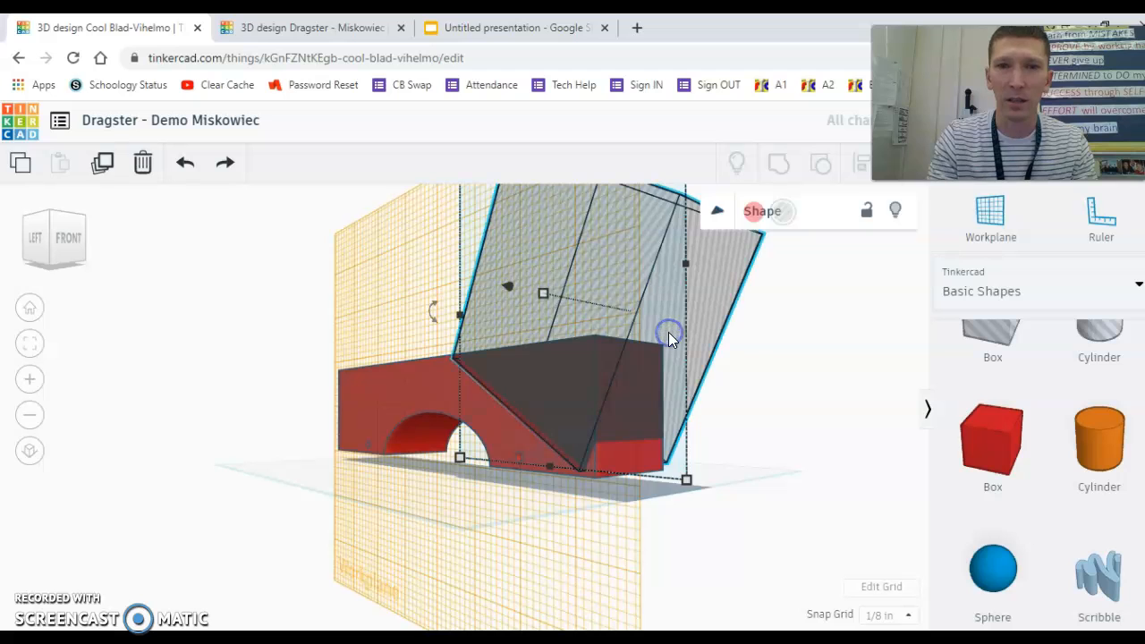
left_click_drag(686, 479, 708, 506)
right_click_drag(575, 522, 665, 525)
left_click(549, 365)
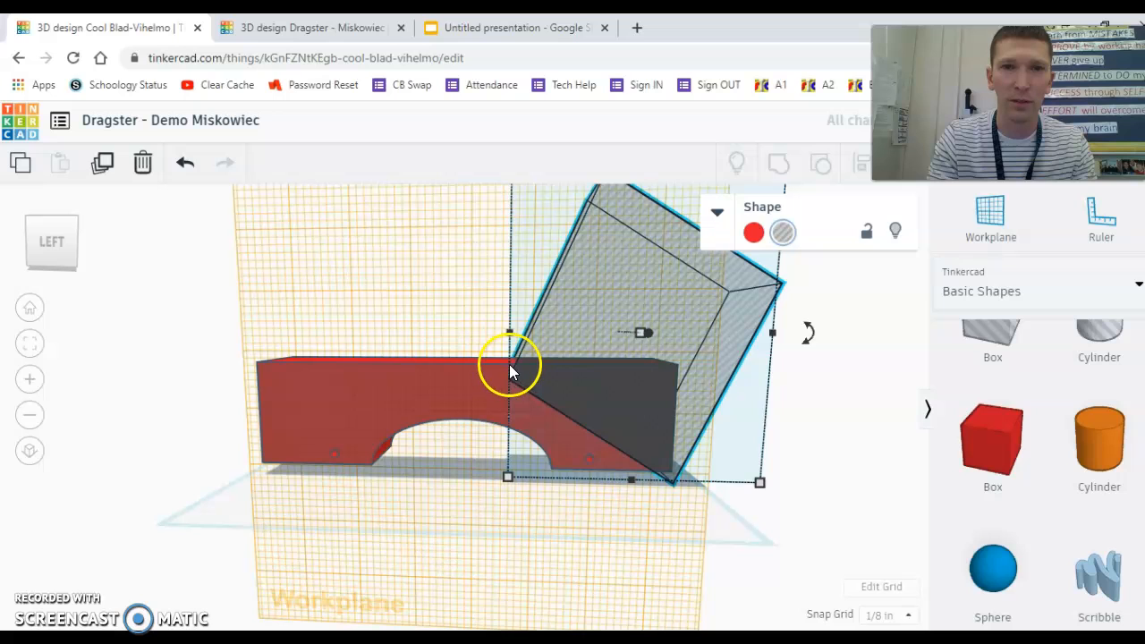
Enlarge the hole box from its upper rear corner so the slope starts farther back on the block's top
mouse_move(510, 335)
left_mouse_down()
mouse_move(497, 312)
mouse_move(512, 313)
left_mouse_up()
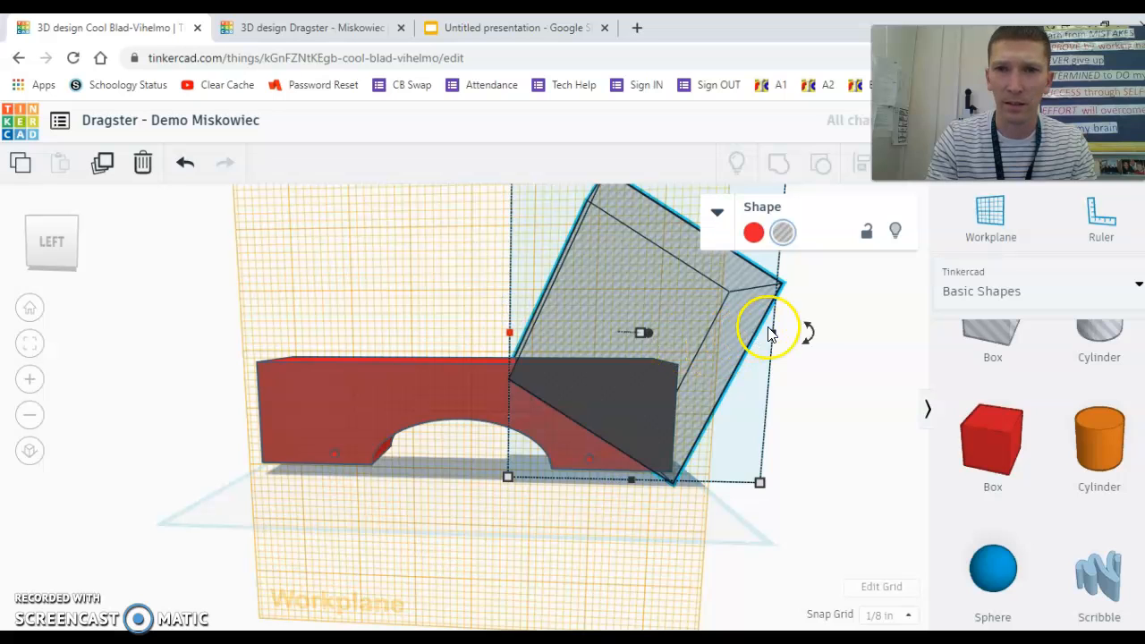
left_click_drag(807, 332, 813, 358)
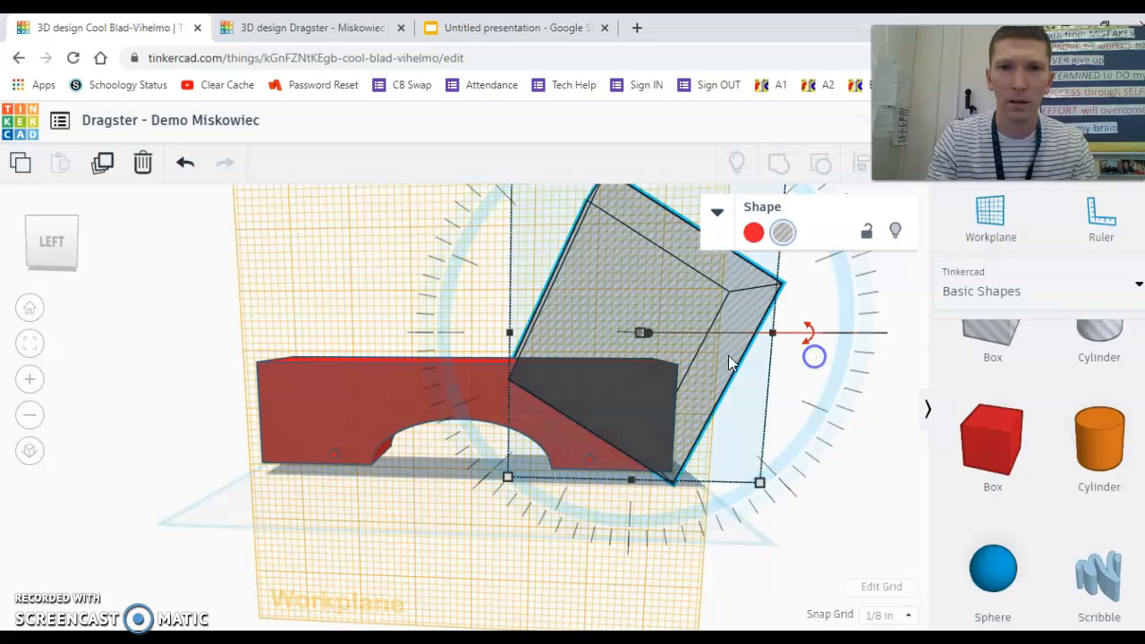
right_click_drag(669, 510, 676, 571)
left_click_drag(527, 229, 498, 185)
right_click_drag(680, 501, 658, 473)
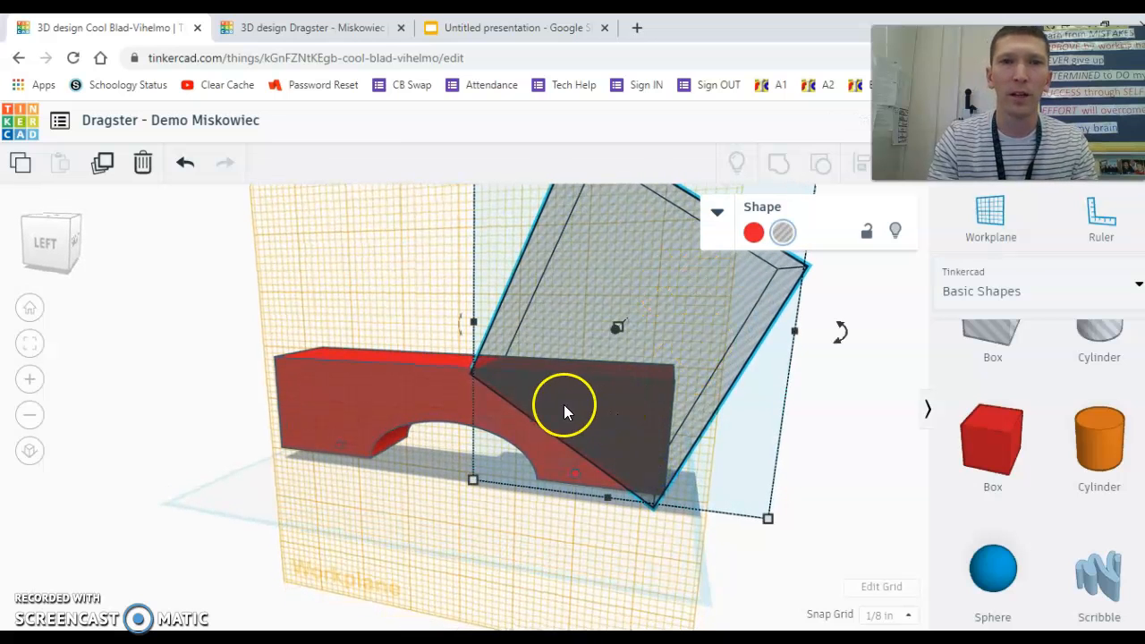
Group the enlarged hole box with the block to cut the sloped nose and inspect the front end
left_click(358, 397)
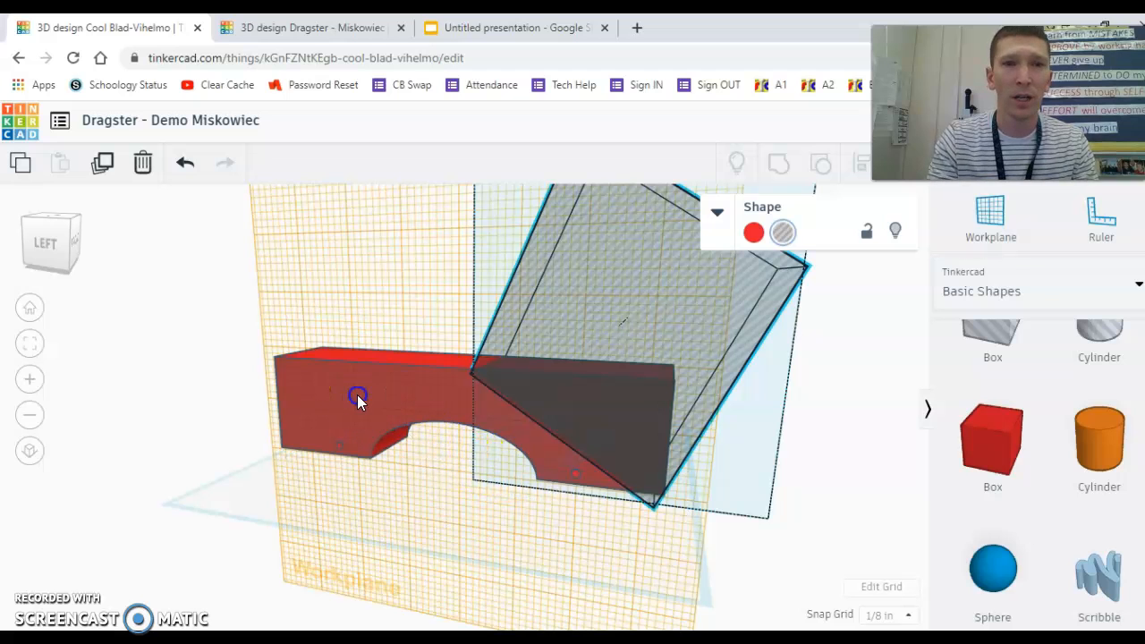
left_click(637, 309, "shift")
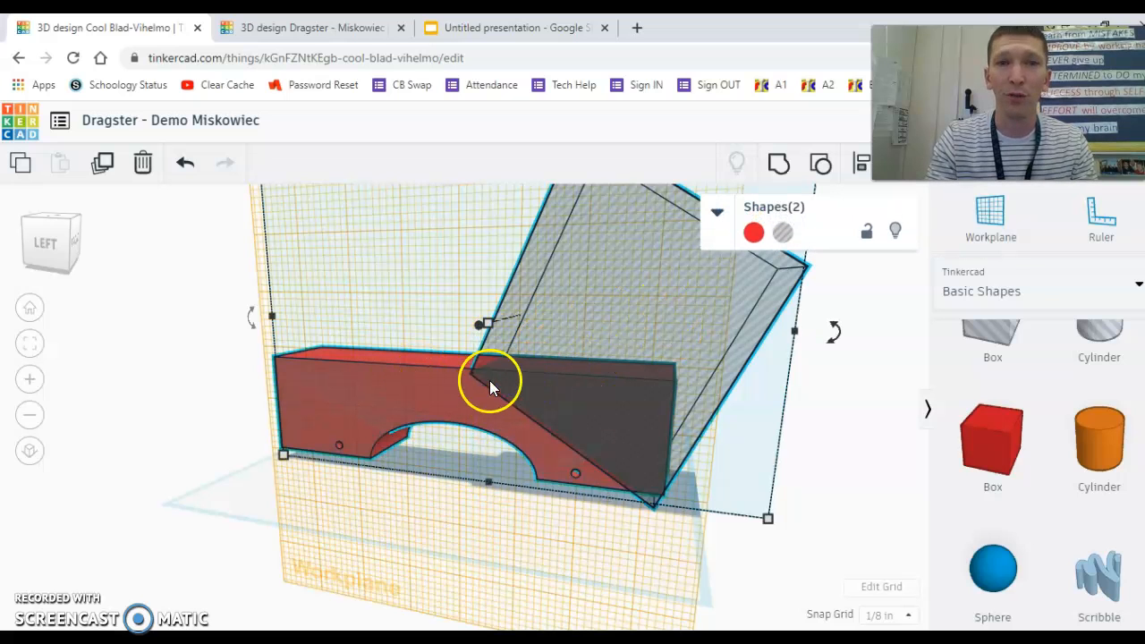
left_click(778, 164)
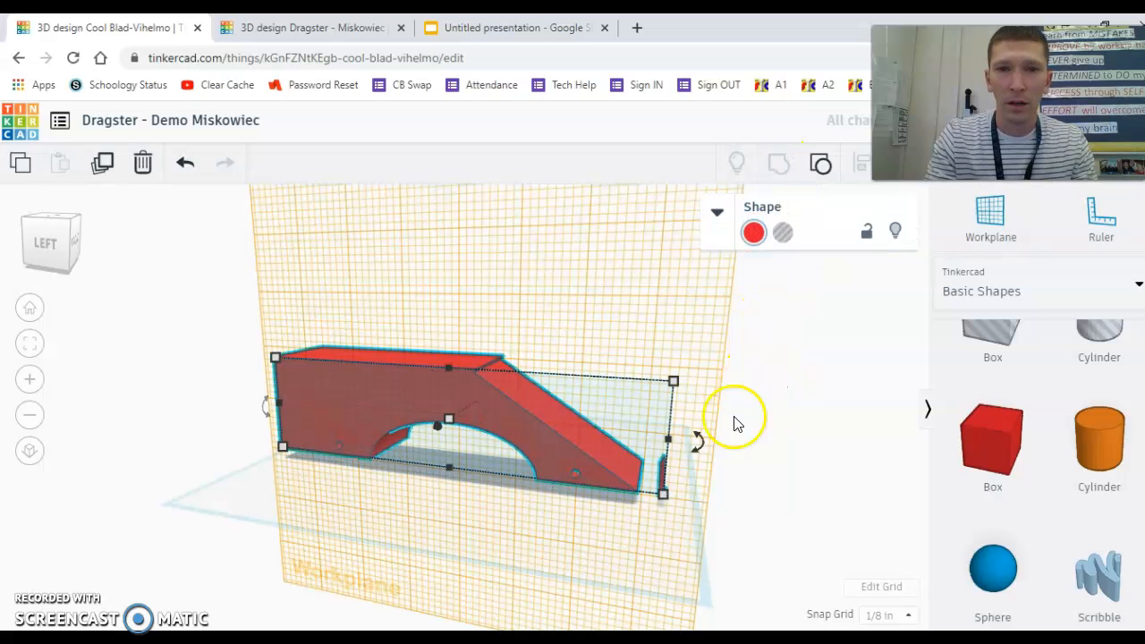
right_click_drag(681, 478, 715, 481)
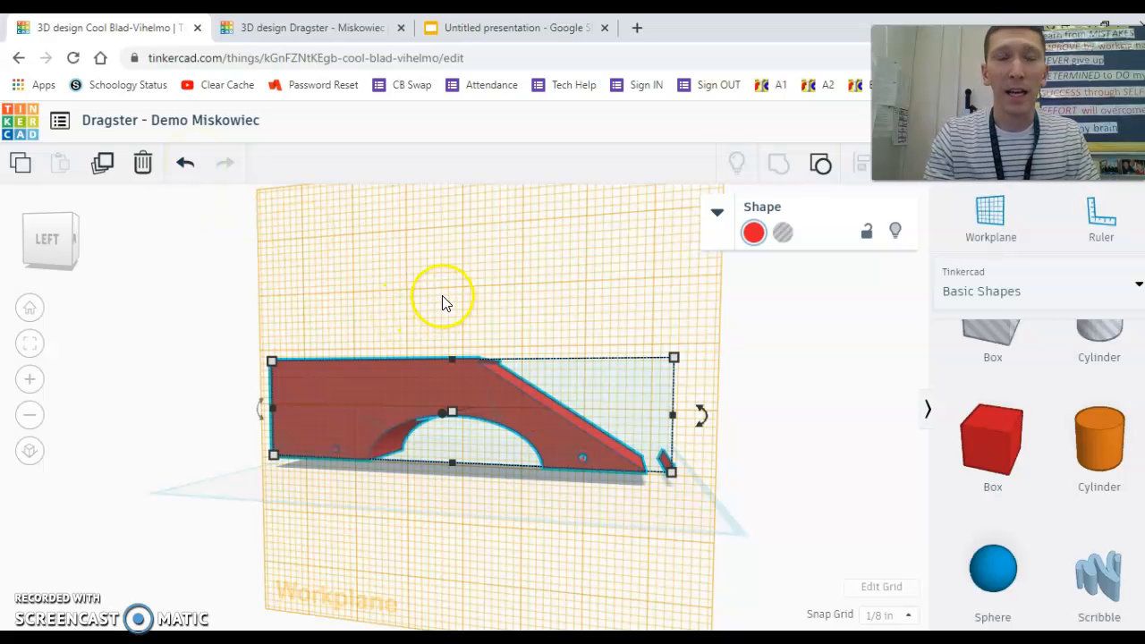
Compare the demo block with the finished dragster design from above to plan the side cuts
right_click_drag(465, 305, 209, 353)
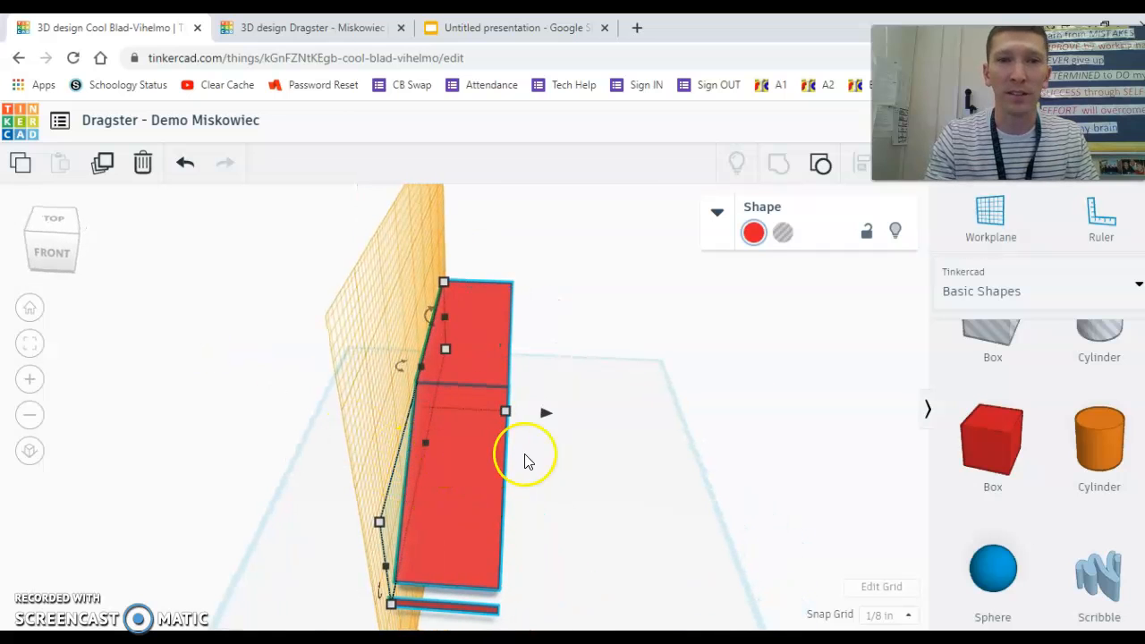
left_click(288, 32)
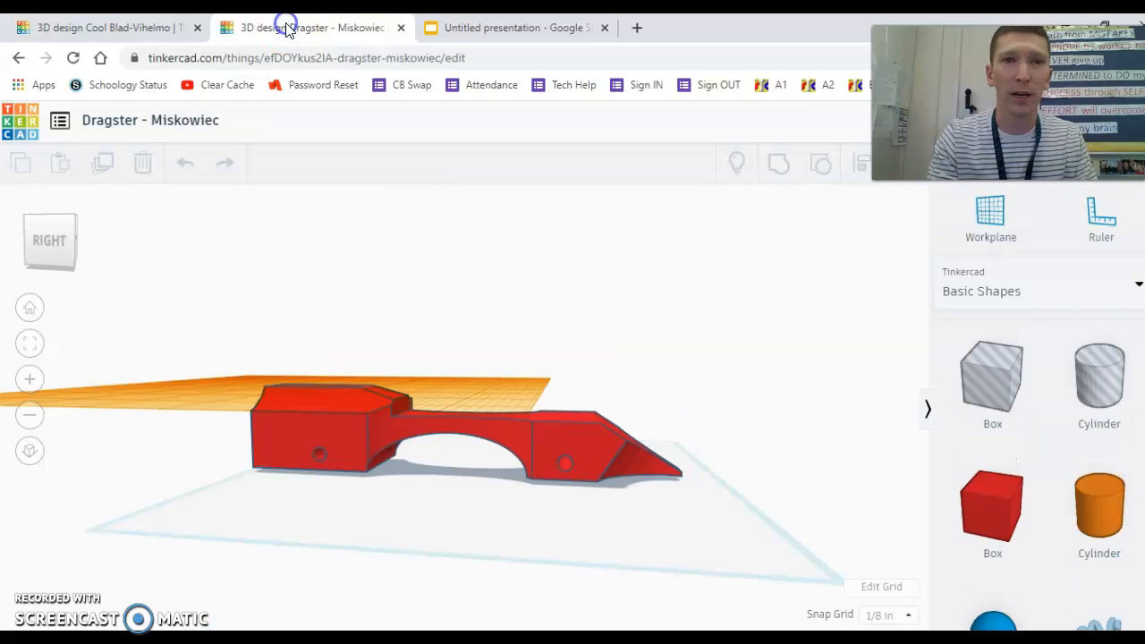
right_click_drag(598, 331, 350, 398)
left_click(135, 27)
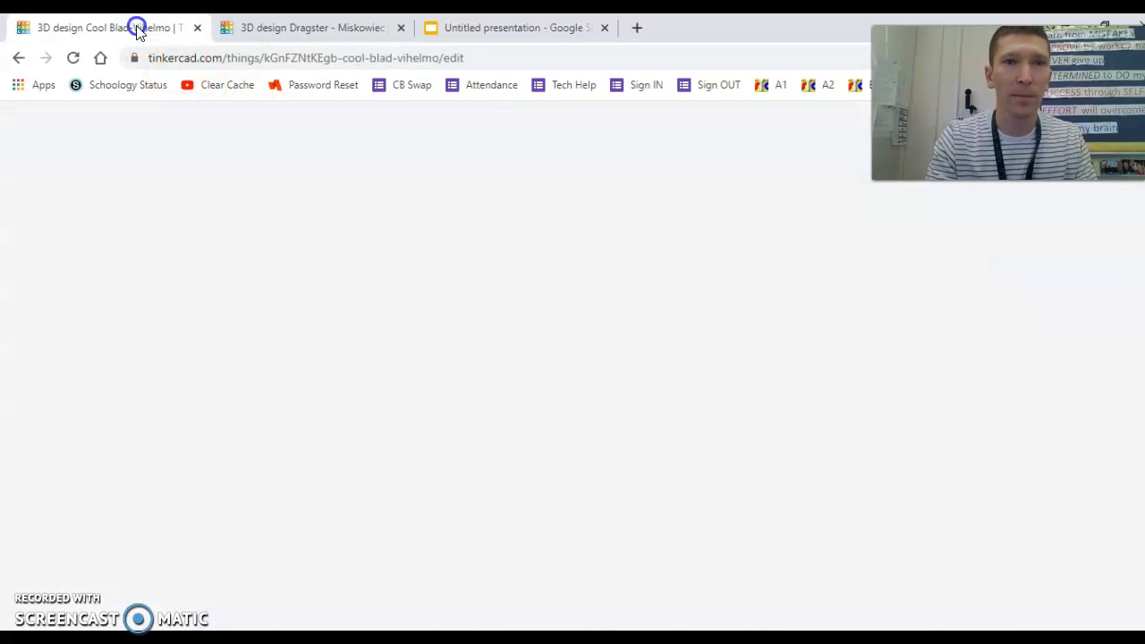
right_click_drag(582, 313, 600, 310)
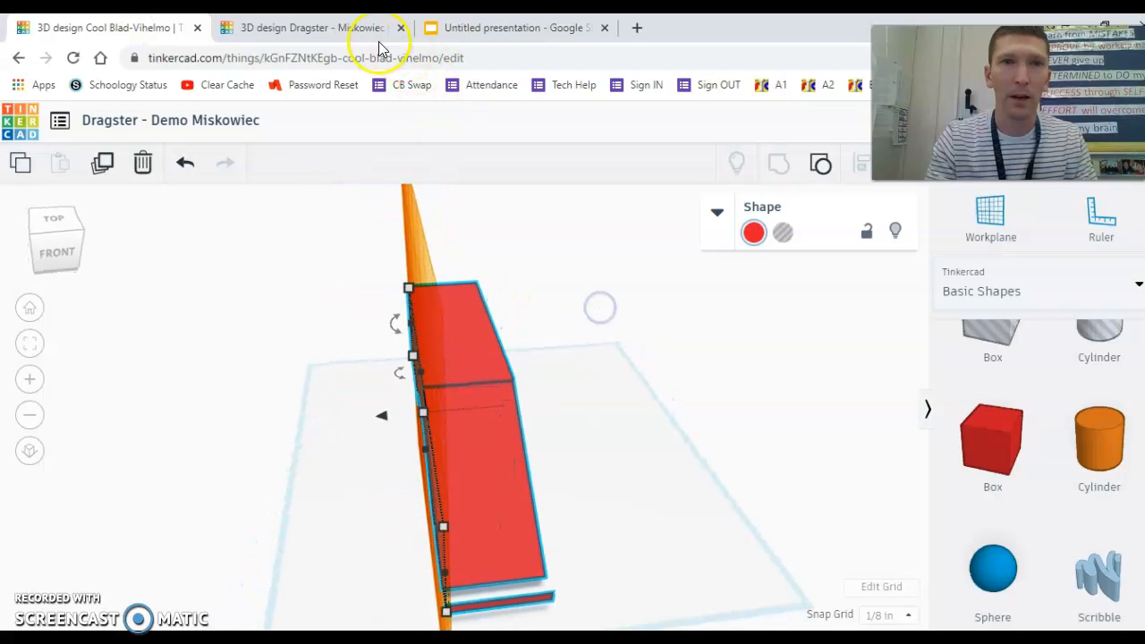
left_click(332, 29)
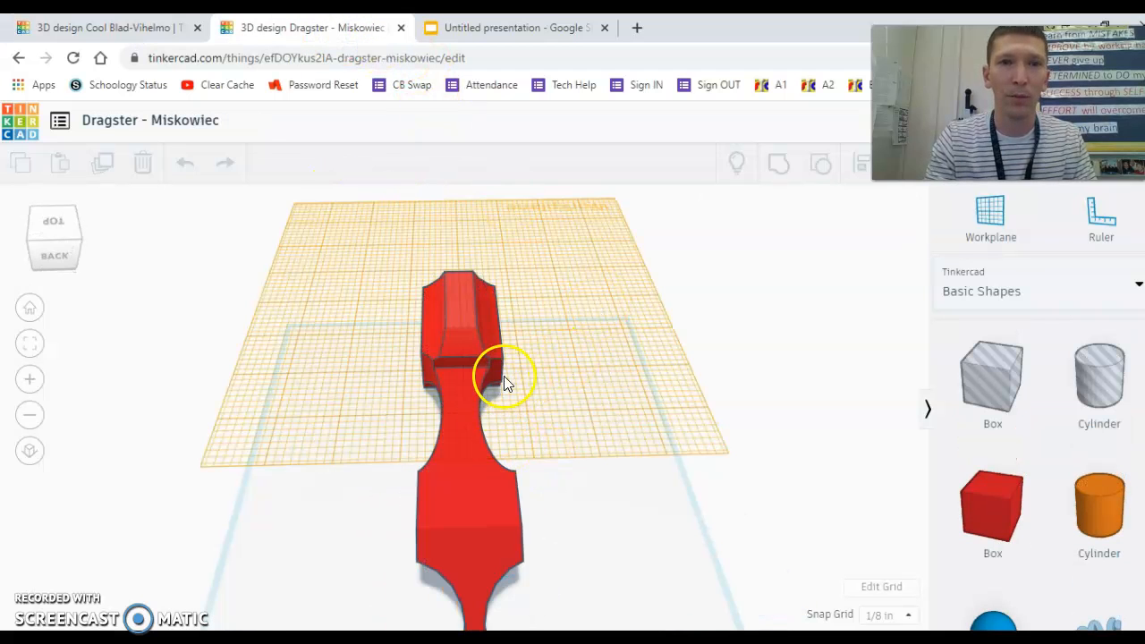
left_click(134, 30)
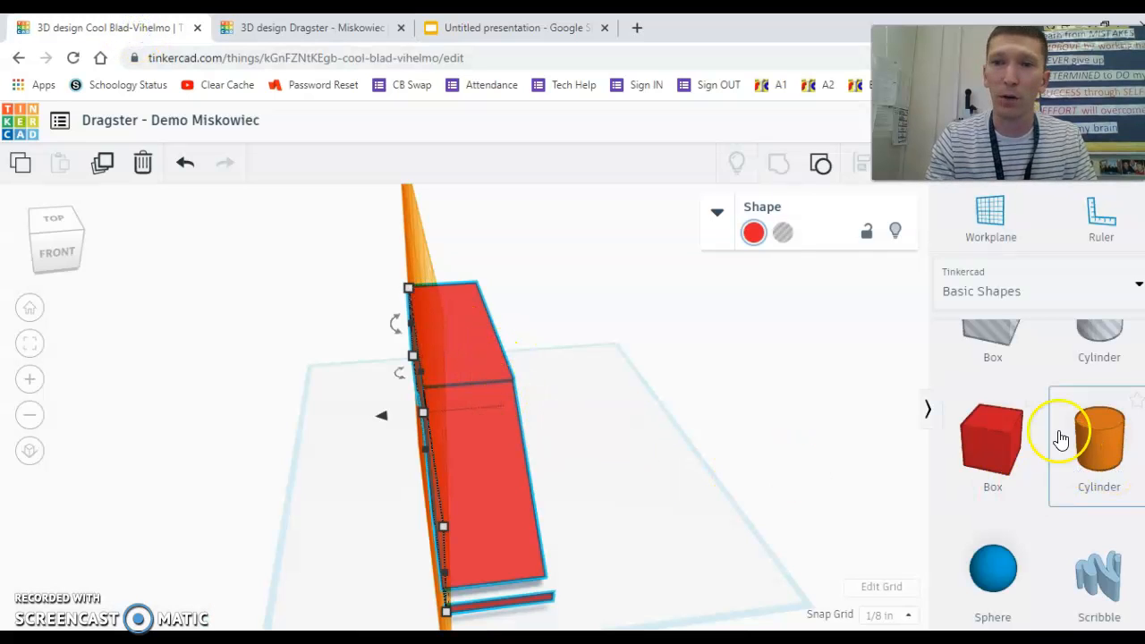
Look through the basic shapes for a shape to use for the next cut
scroll(1044, 529, "down", 5)
scroll(1045, 529, "down", 1)
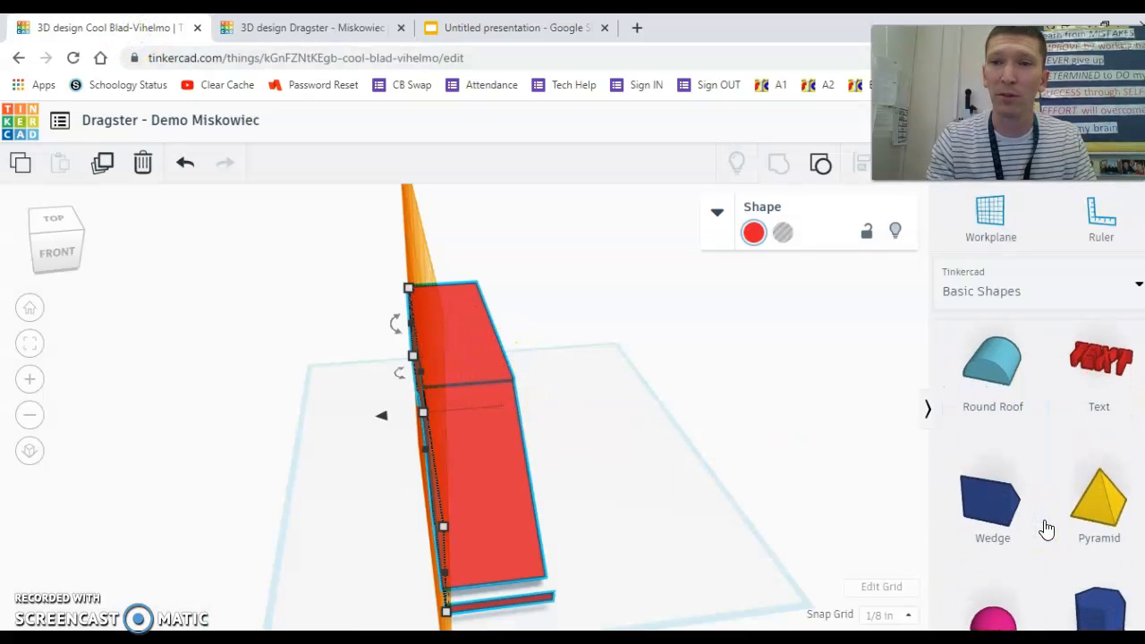
right_click_drag(835, 511, 364, 409)
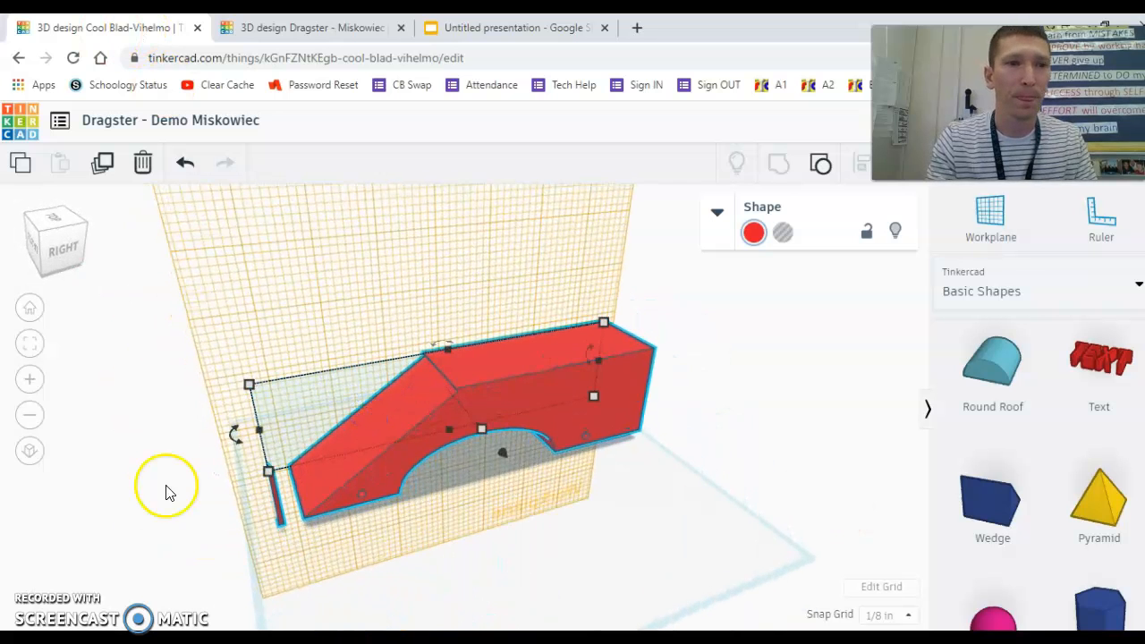